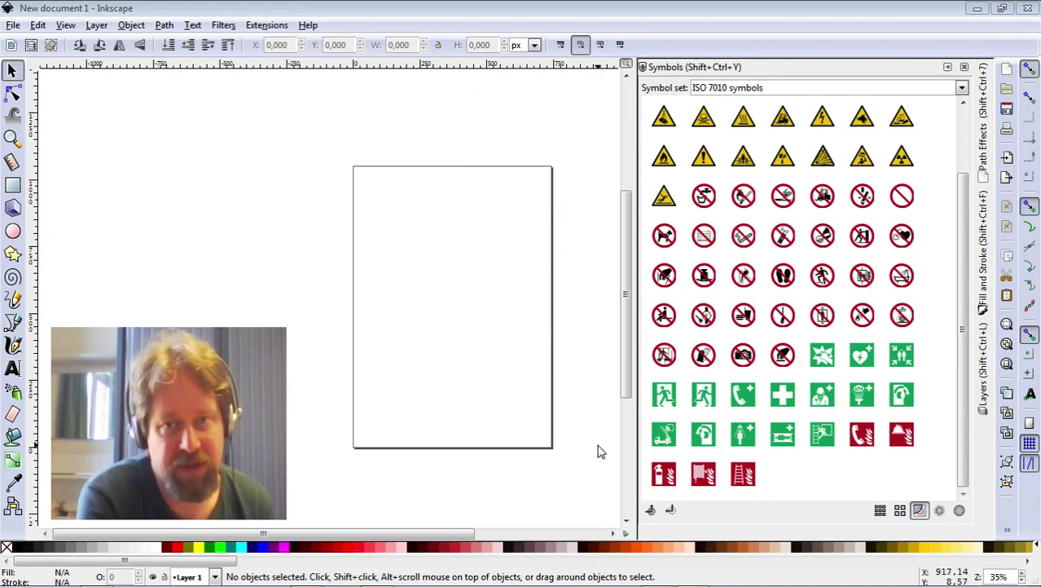
Step: Open iso7010.svg from recent files and pan across its warning, prohibition, fire and mandatory sign rows
{"action": "left_click", "coordinate": [18, 26]}
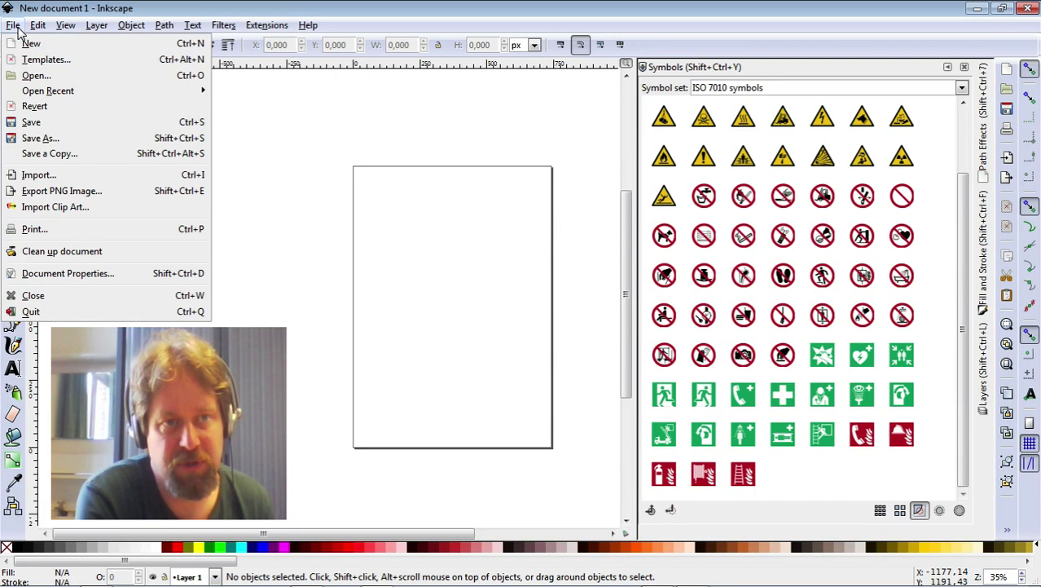
{"action": "mouse_move", "coordinate": [29, 91]}
{"action": "left_click", "coordinate": [238, 92]}
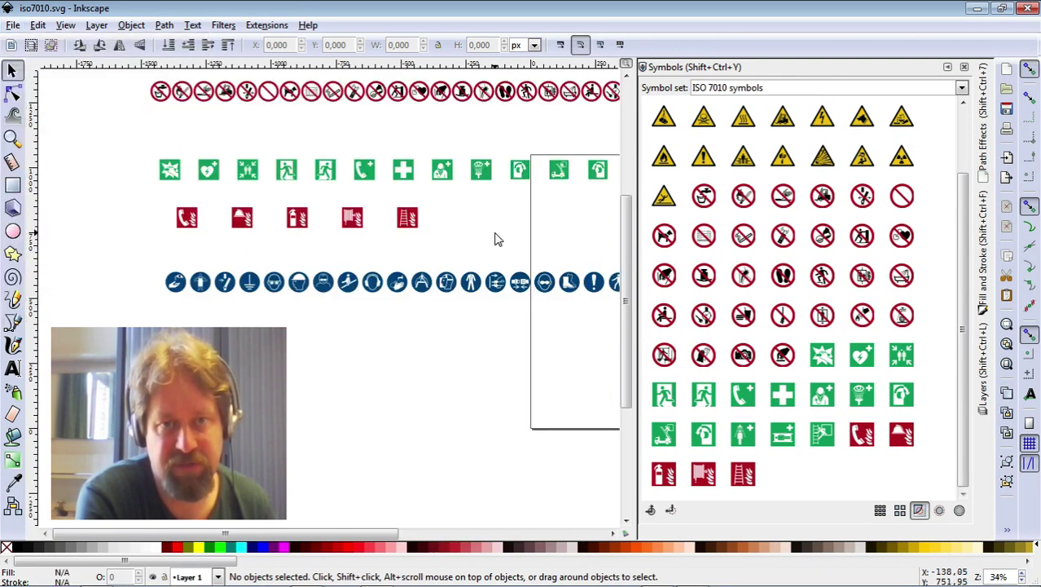
{"action": "left_click_drag", "start_coordinate": [486, 225], "coordinate": [395, 284]}
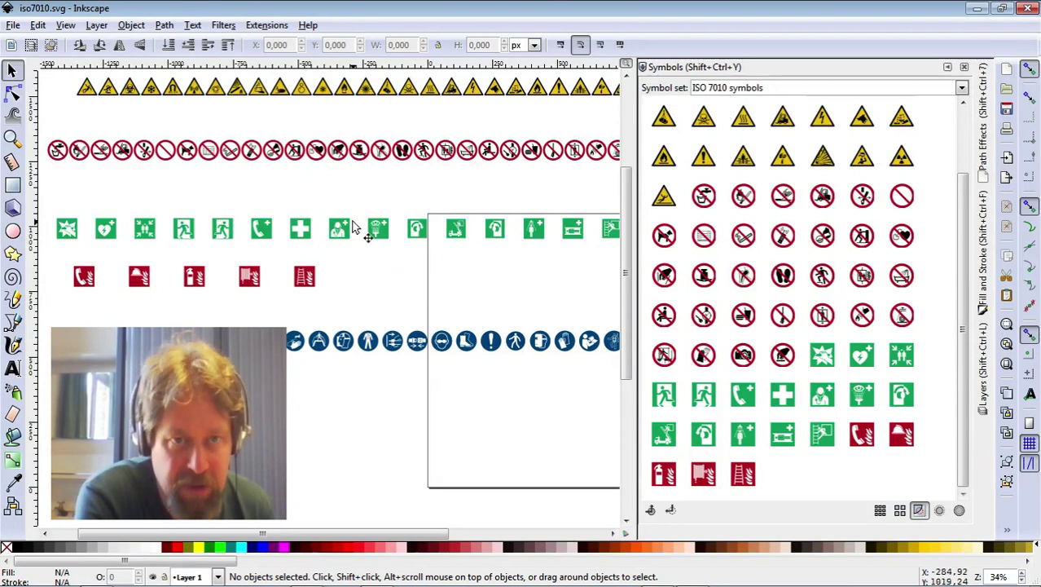
{"action": "left_click_drag", "start_coordinate": [362, 230], "coordinate": [282, 291]}
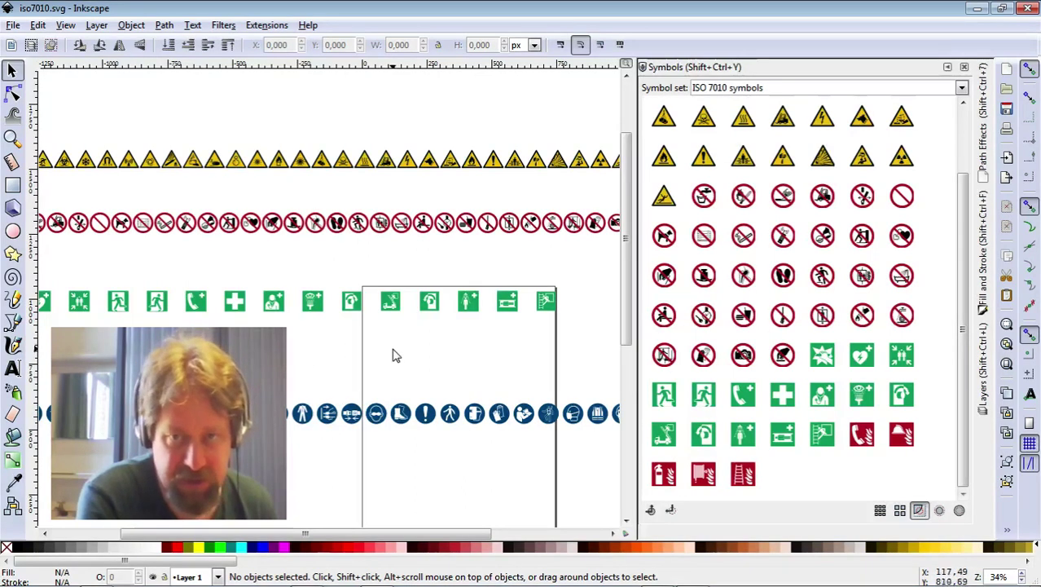
{"action": "left_click_drag", "start_coordinate": [395, 354], "coordinate": [496, 219]}
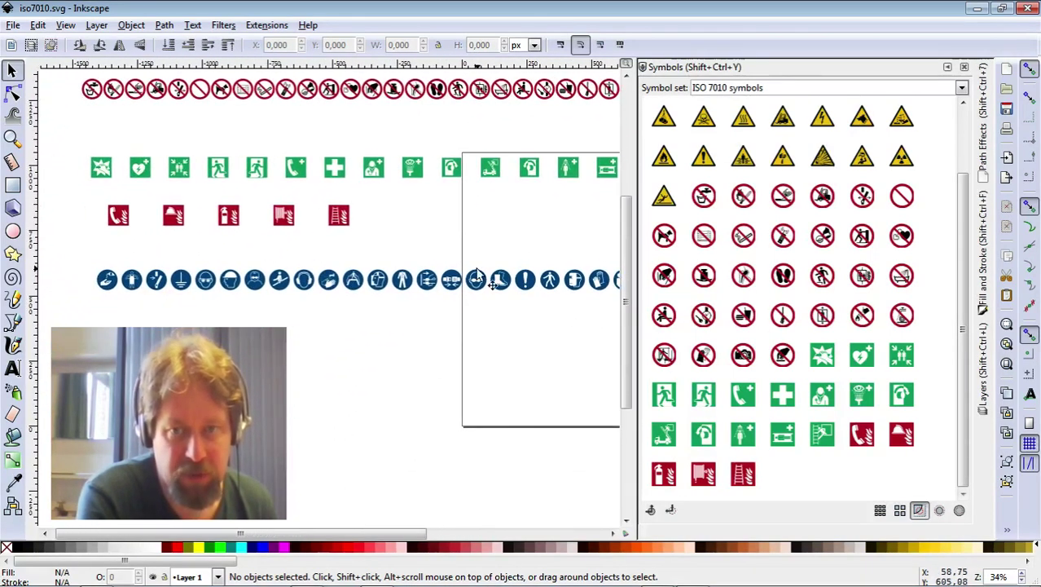
Step: Show the Current Document symbol set and convert the first blue mandatory sign into a symbol
{"action": "left_click", "coordinate": [112, 282]}
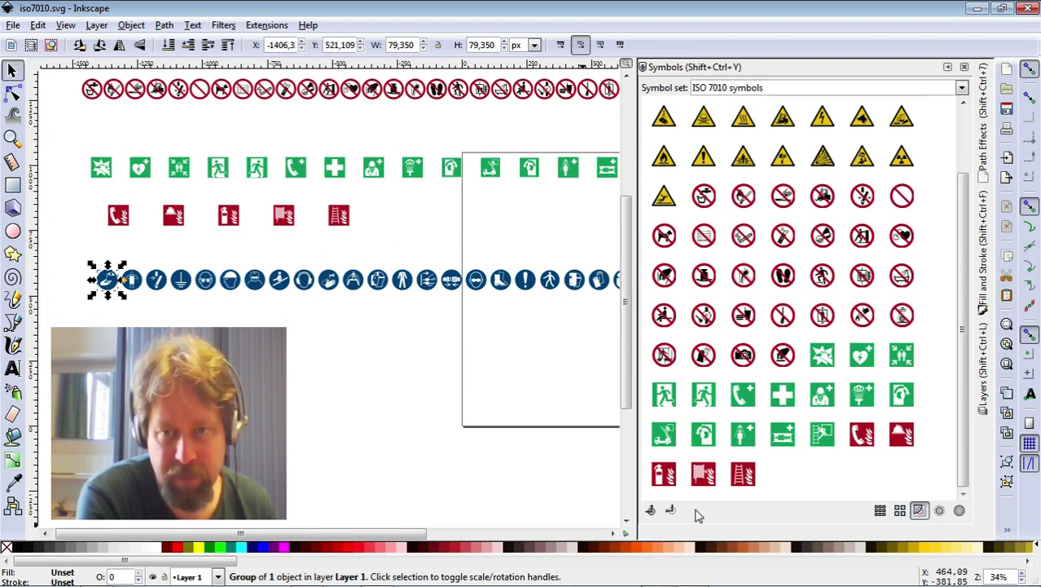
{"action": "left_click", "coordinate": [780, 89]}
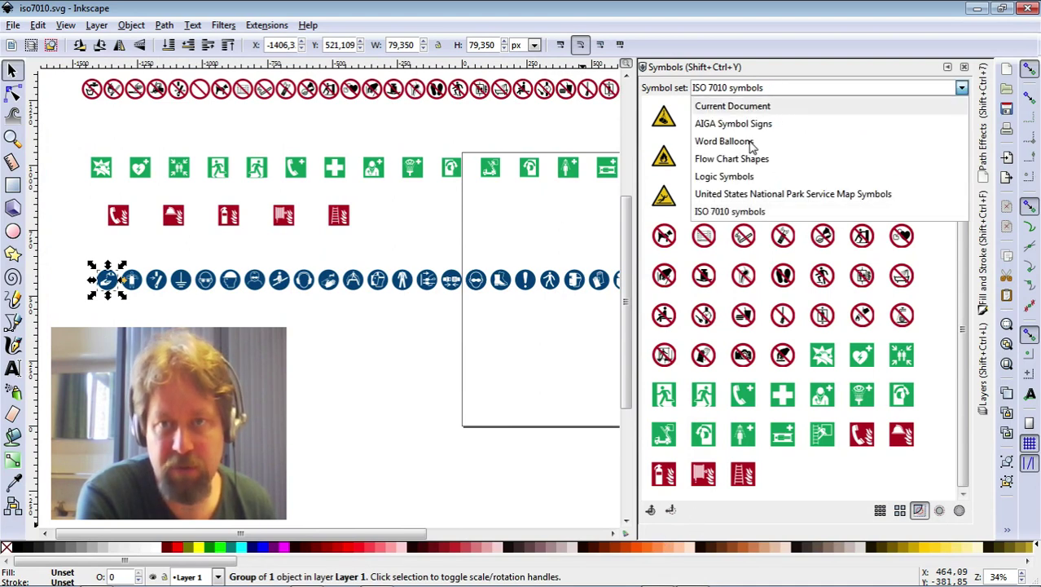
{"action": "left_click", "coordinate": [726, 107]}
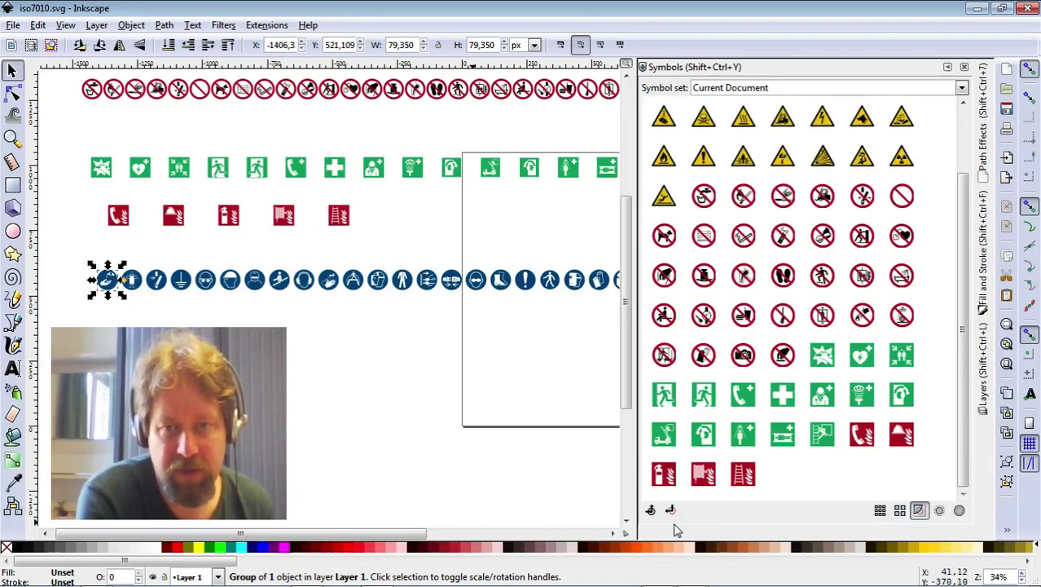
{"action": "left_click", "coordinate": [651, 511]}
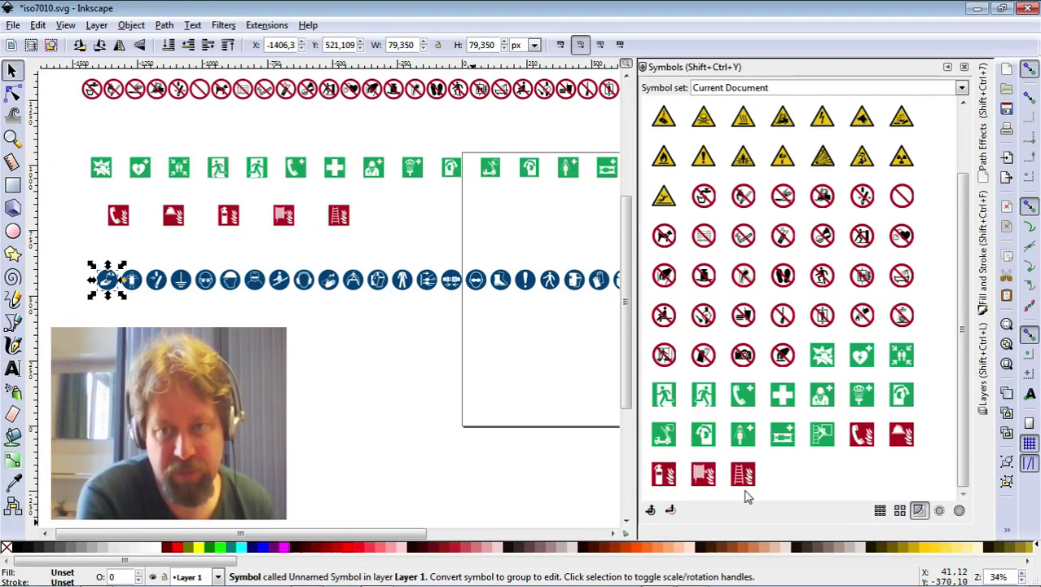
Step: Convert the next five blue mandatory signs in the row into symbols, one by one
{"action": "left_click", "coordinate": [132, 281]}
{"action": "left_click", "coordinate": [651, 511]}
{"action": "left_click", "coordinate": [157, 280]}
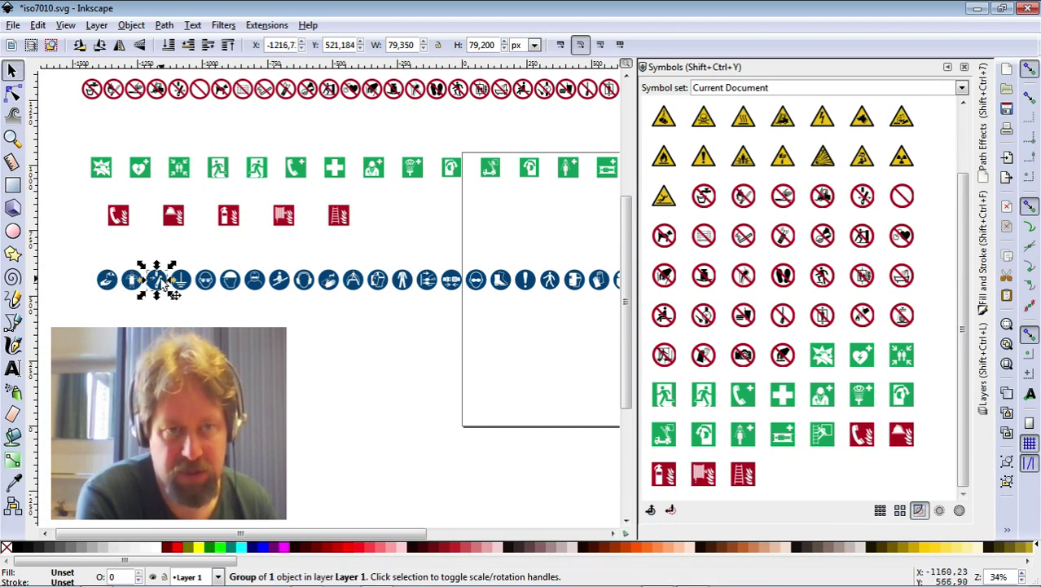
{"action": "left_click", "coordinate": [652, 511]}
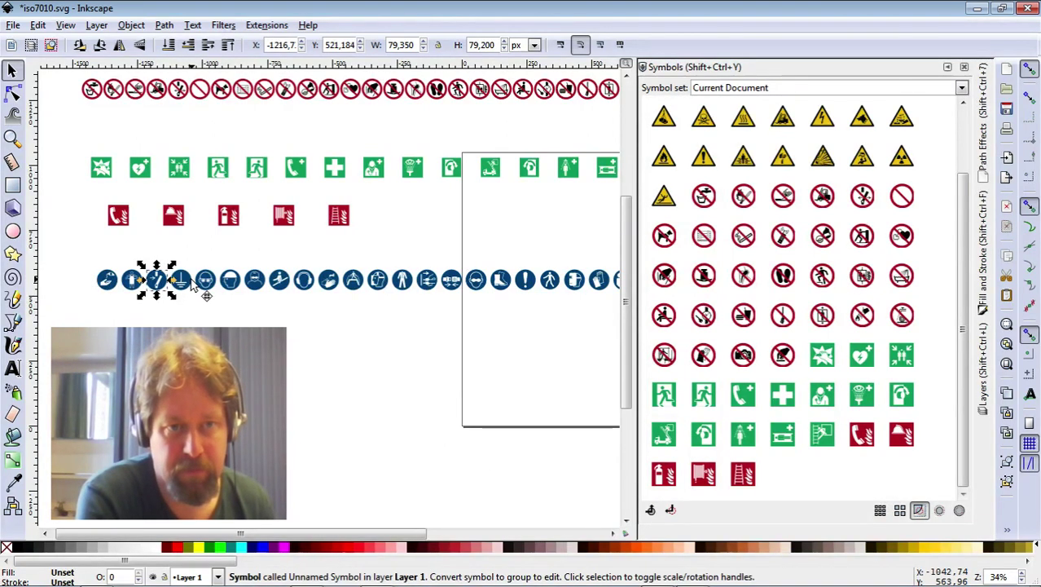
{"action": "left_click", "coordinate": [181, 280]}
{"action": "left_click", "coordinate": [651, 511]}
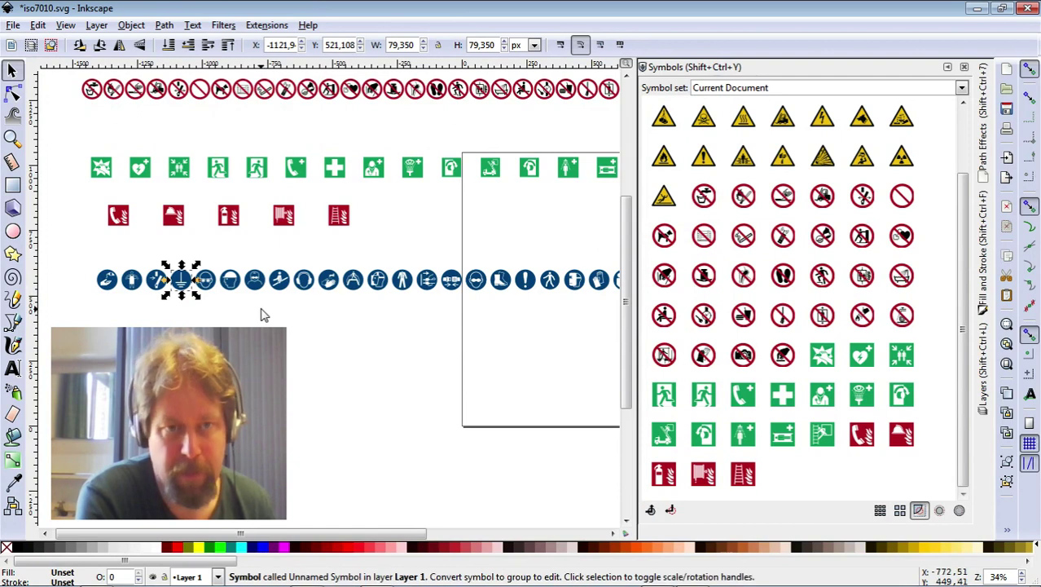
{"action": "left_click", "coordinate": [205, 281]}
{"action": "left_click", "coordinate": [651, 511]}
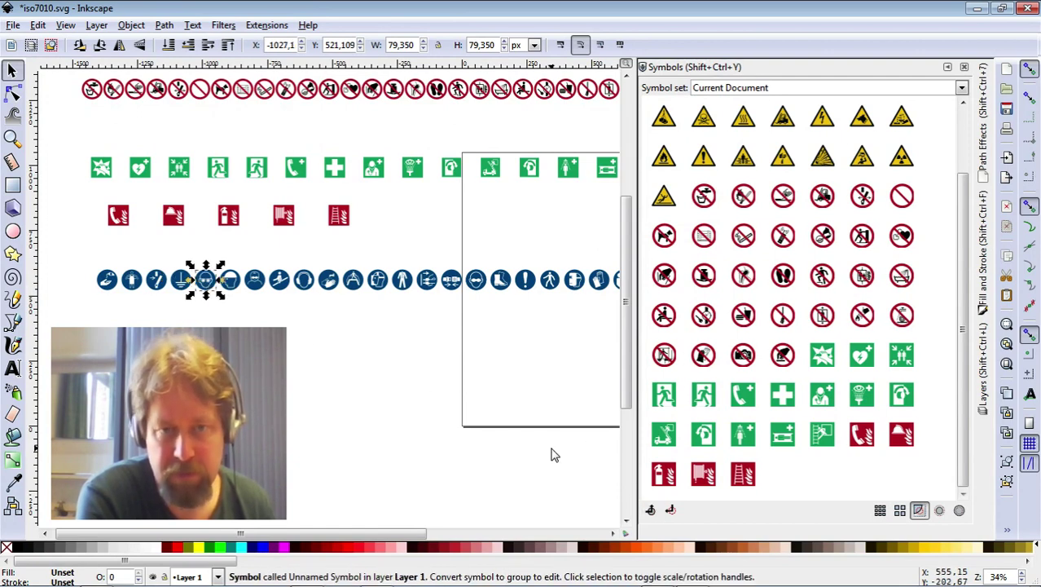
{"action": "left_click", "coordinate": [231, 280]}
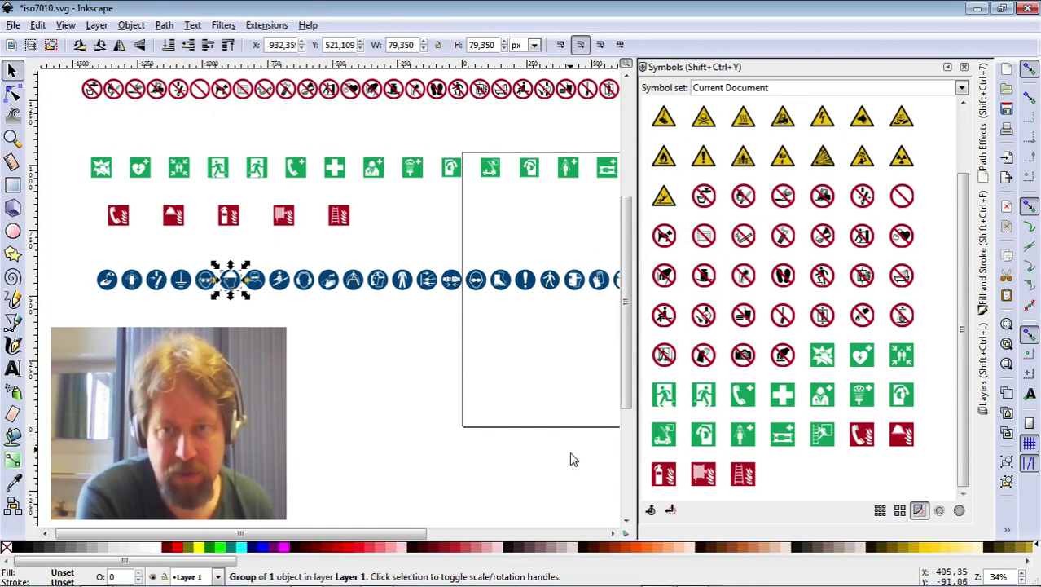
{"action": "left_click", "coordinate": [651, 511]}
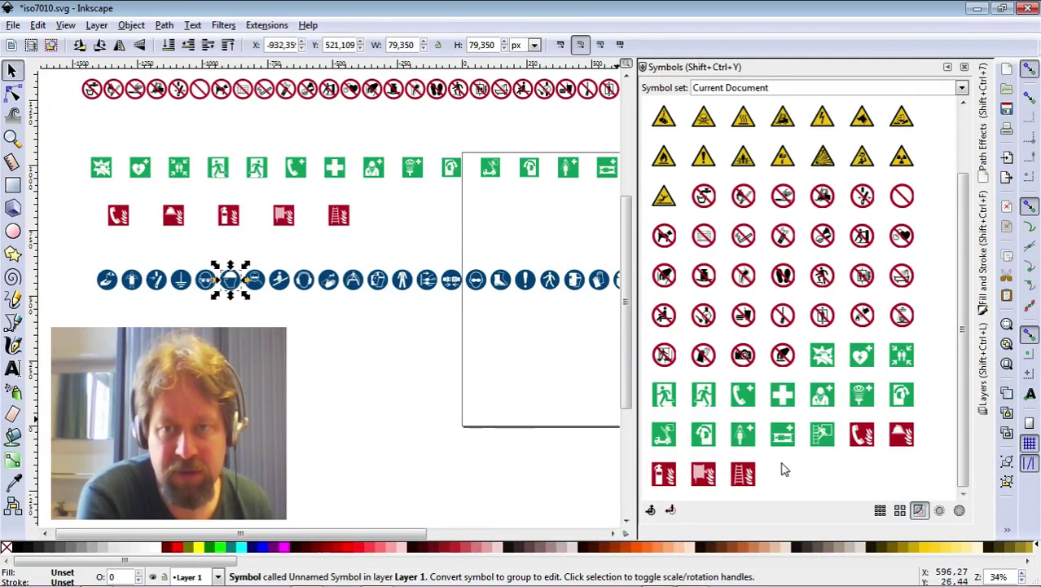
Step: Refresh the symbol list by switching to AIGA Symbol Signs and back to Current Document
{"action": "left_click", "coordinate": [736, 88]}
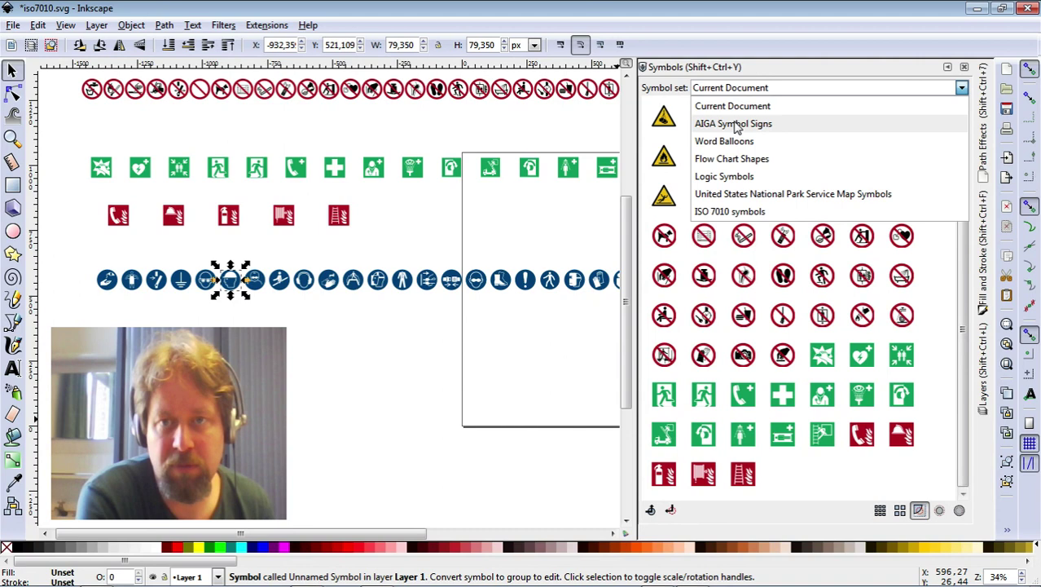
{"action": "left_click", "coordinate": [733, 123]}
{"action": "left_click", "coordinate": [730, 88]}
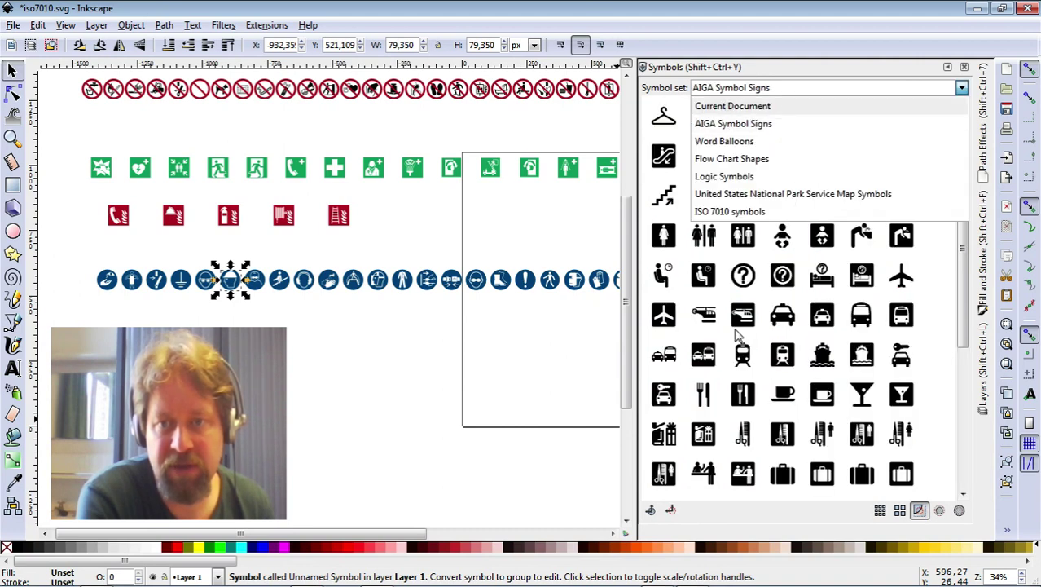
{"action": "key", "text": "Up"}
{"action": "key", "text": "Return"}
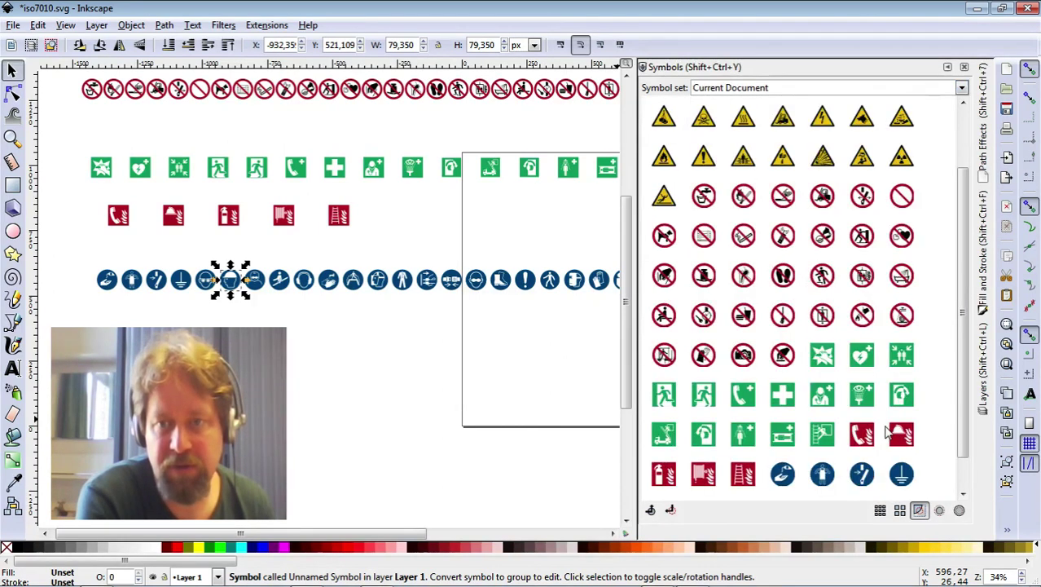
Step: Deselect the blue symbol and save iso7010.svg
{"action": "left_click", "coordinate": [494, 433]}
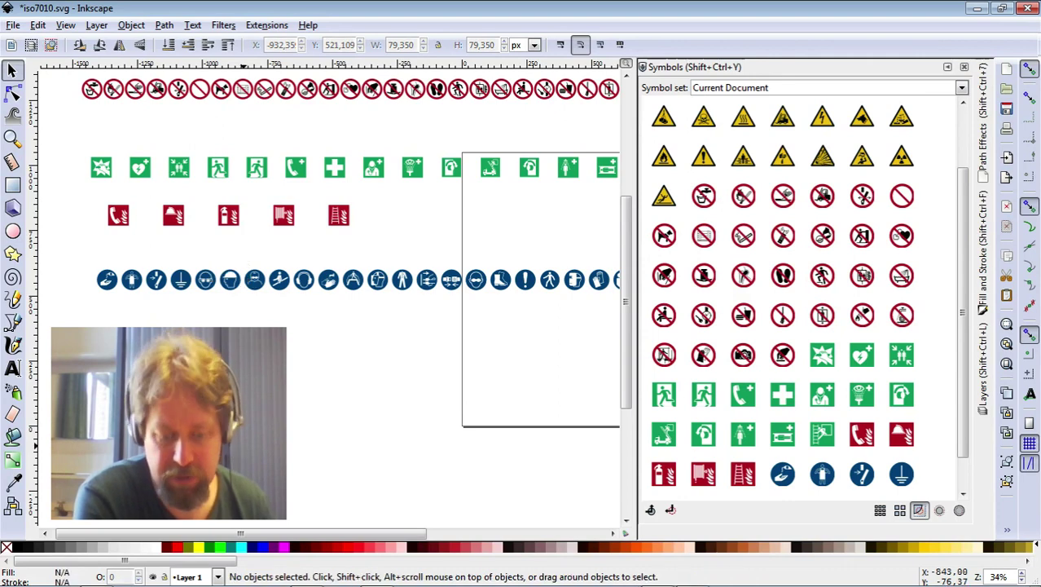
{"action": "left_click", "coordinate": [13, 24]}
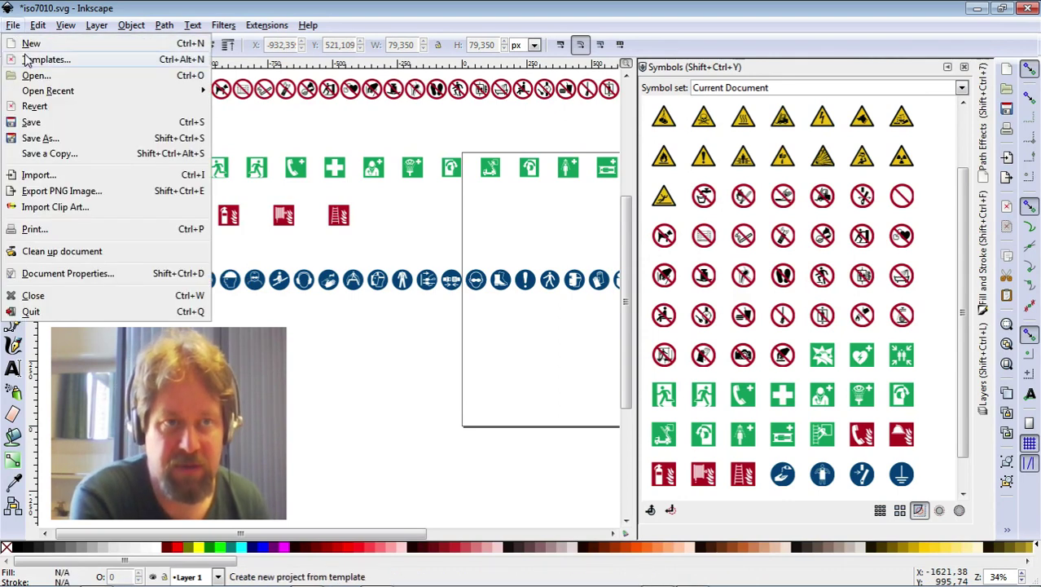
{"action": "left_click", "coordinate": [32, 124]}
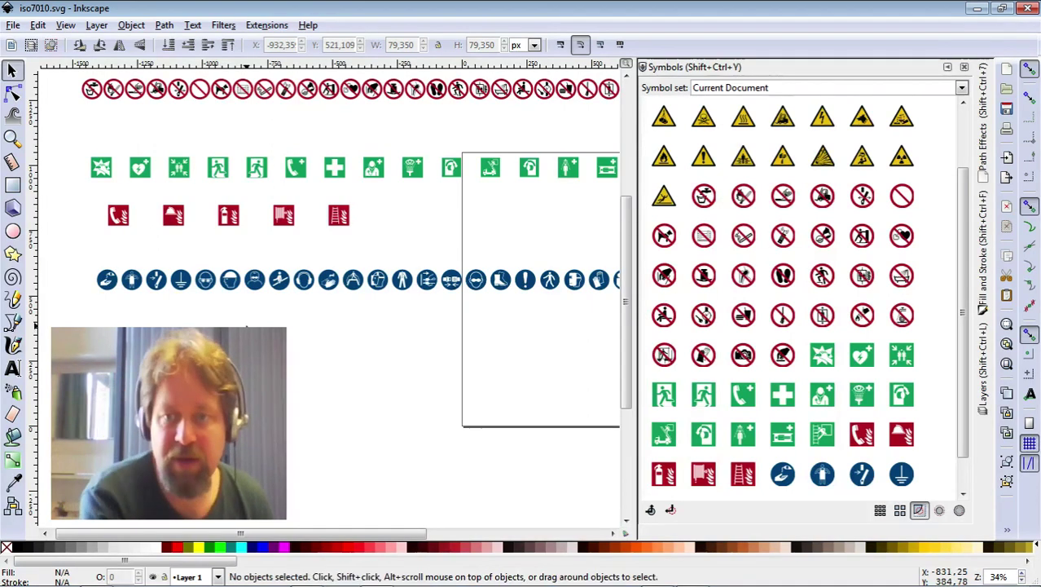
Step: Scroll the Symbols grid and the canvas up to the yellow warning-triangle row
{"action": "scroll", "coordinate": [950, 419], "scroll_direction": "down", "scroll_amount": 2}
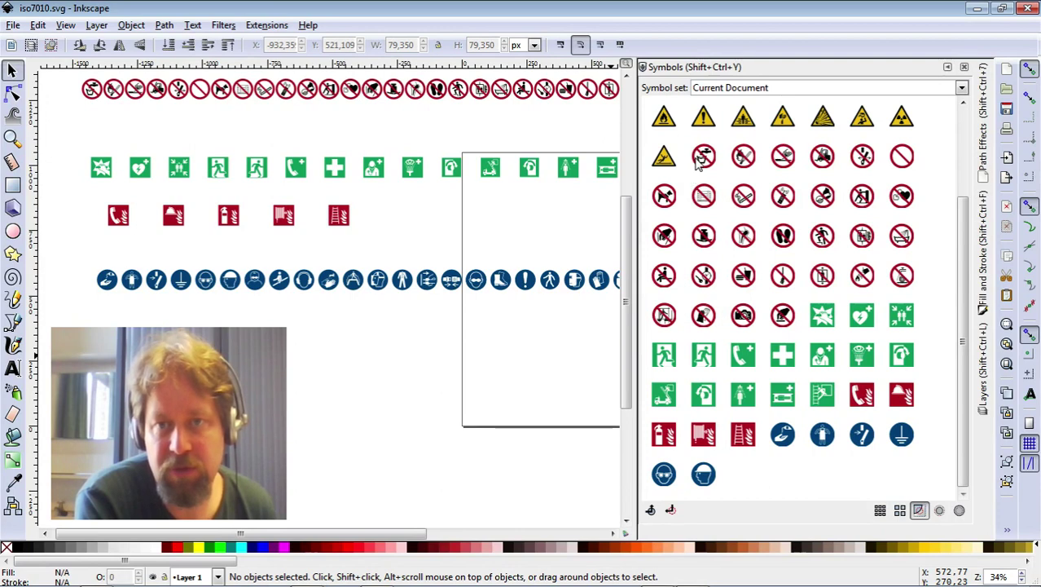
{"action": "scroll", "coordinate": [704, 186], "scroll_direction": "up", "scroll_amount": 2}
{"action": "scroll", "coordinate": [704, 186], "scroll_direction": "up", "scroll_amount": 2}
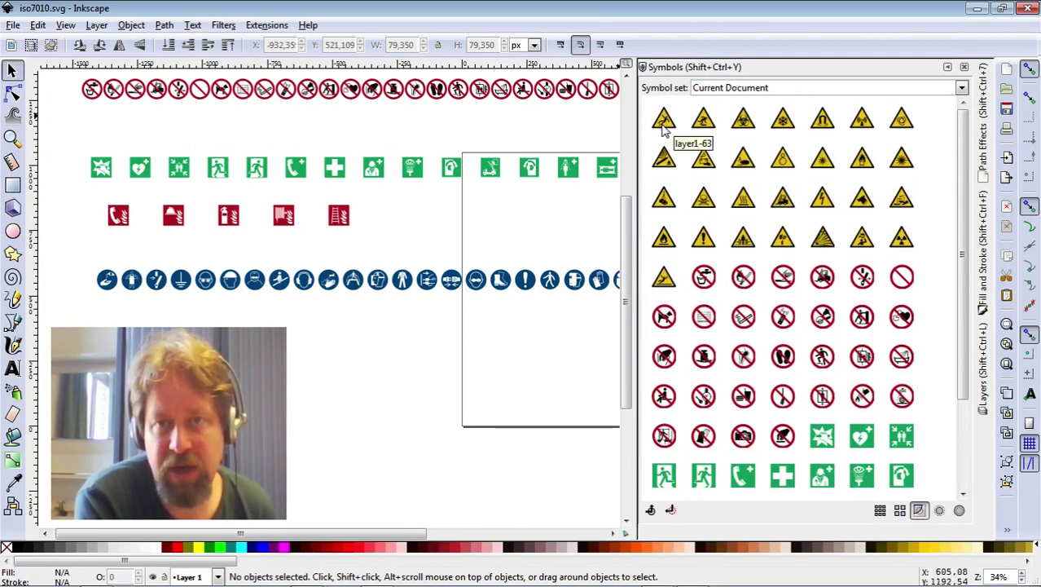
{"action": "scroll", "coordinate": [525, 123], "scroll_direction": "up", "scroll_amount": 6}
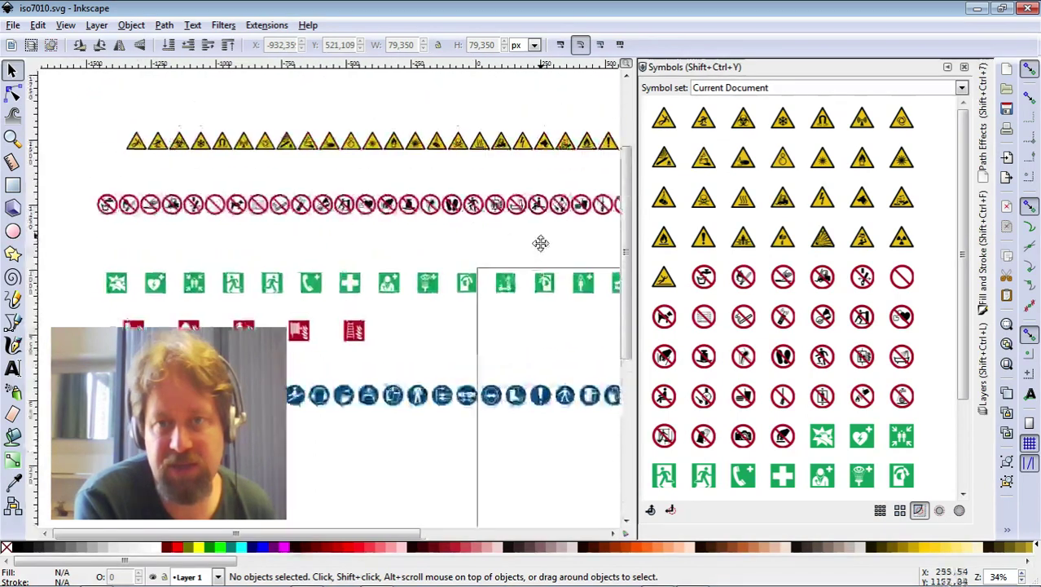
Step: Open Object Properties for the first warning triangle and set its ID to 'Warning -falling off height'
{"action": "left_click", "coordinate": [138, 246]}
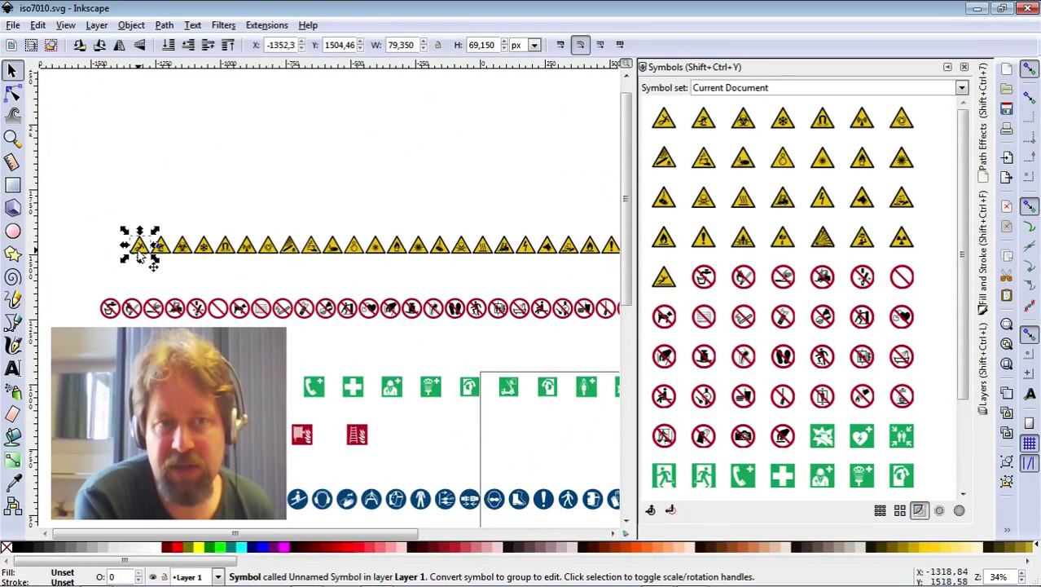
{"action": "right_click", "coordinate": [136, 249]}
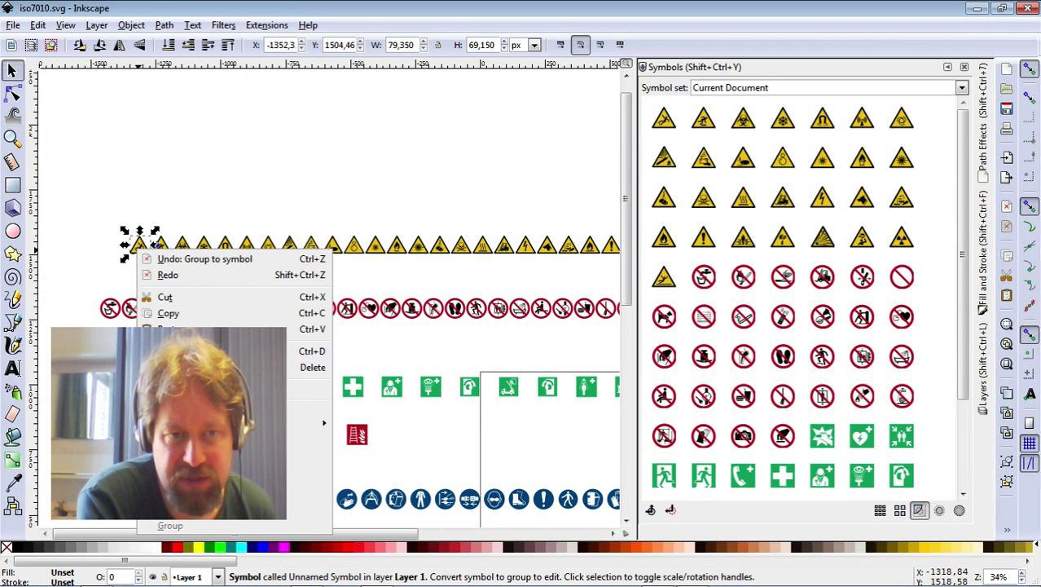
{"action": "left_click", "coordinate": [212, 388]}
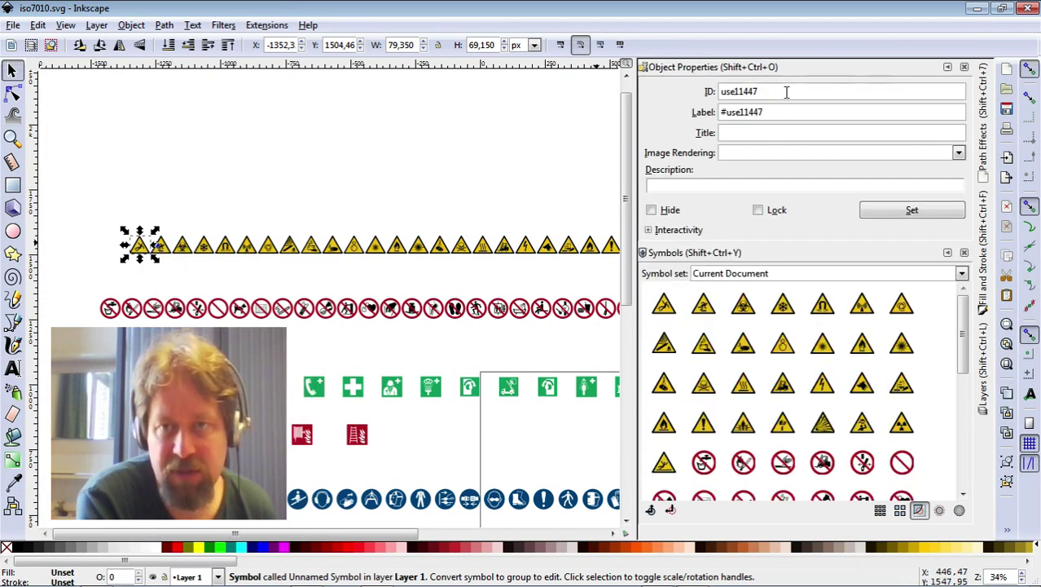
{"action": "double_click", "coordinate": [785, 92]}
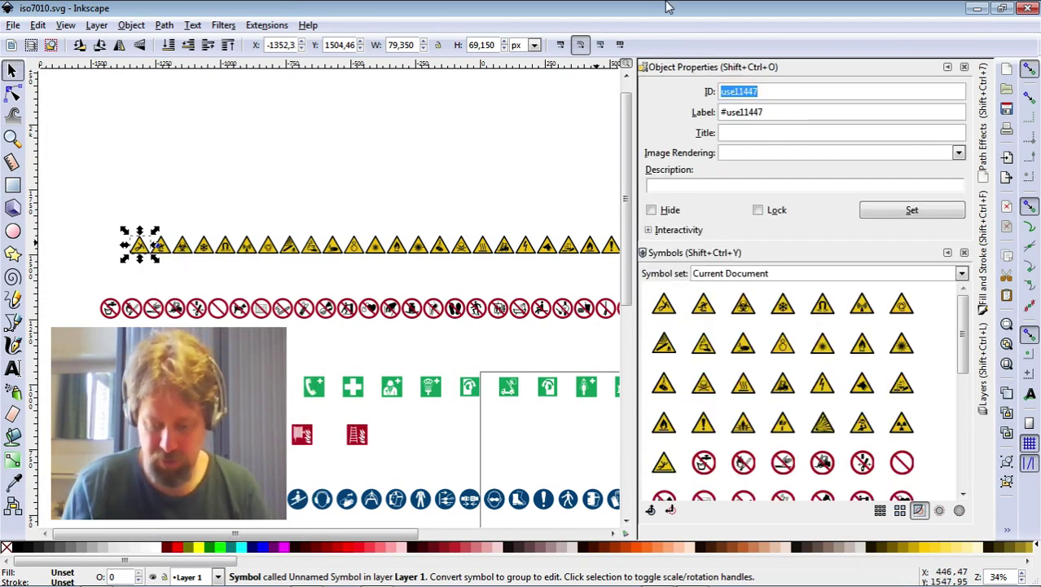
{"action": "type", "text": "Warning -falling"}
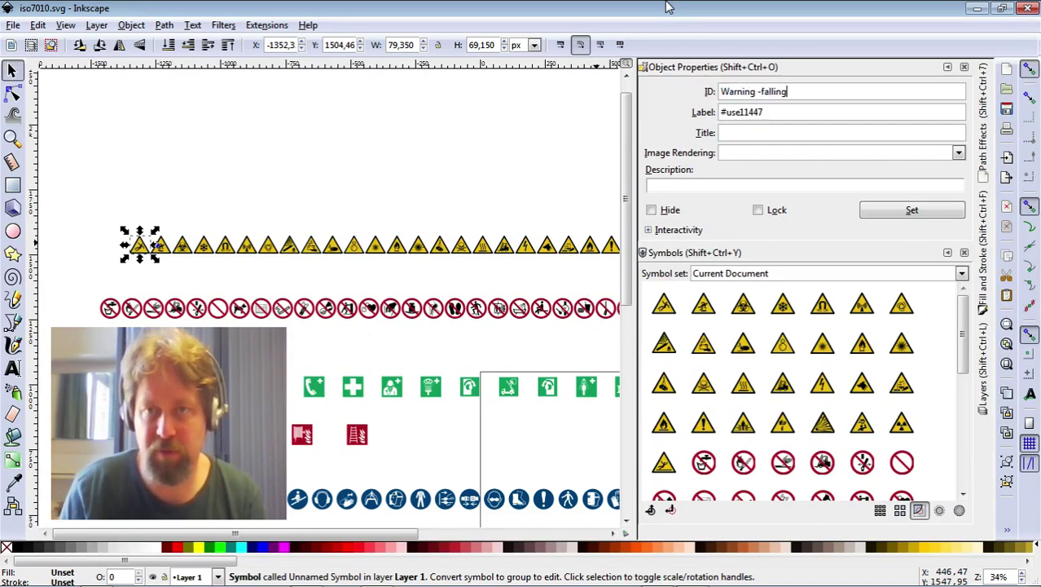
{"action": "type", "text": "off heigh"}
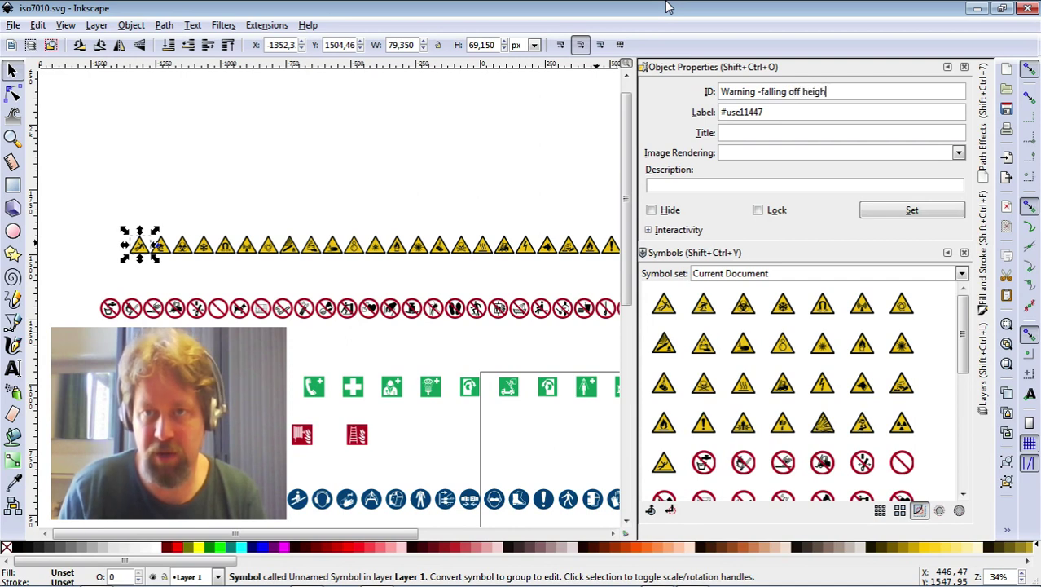
{"action": "type", "text": "t"}
Step: Set its label to '#warning_falling_height', apply the changes, and save the file with Ctrl+S
{"action": "left_click", "coordinate": [779, 113]}
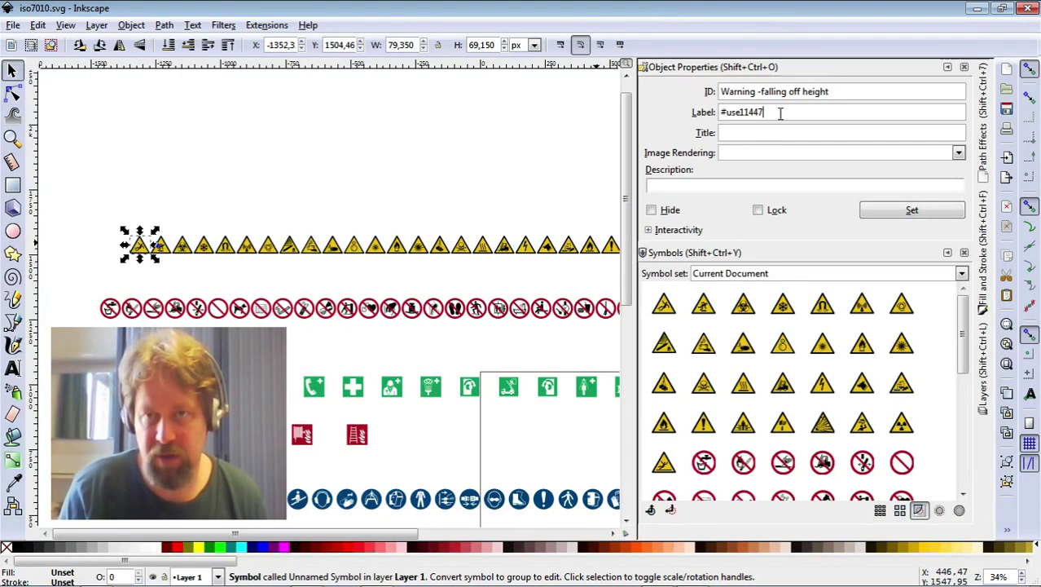
{"action": "double_click", "coordinate": [780, 114]}
{"action": "type", "text": "fa"}
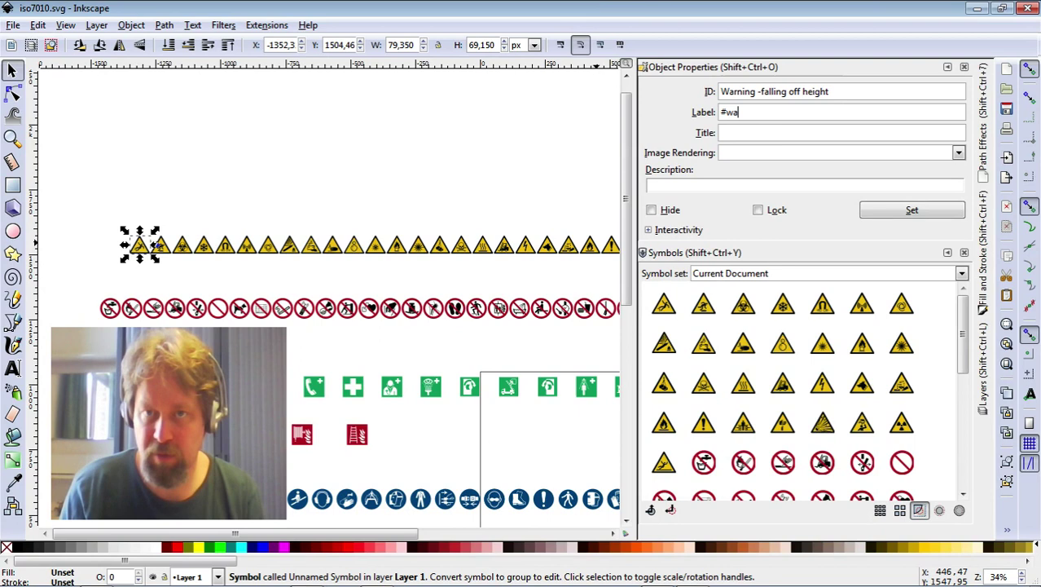
{"action": "type", "text": "rning"}
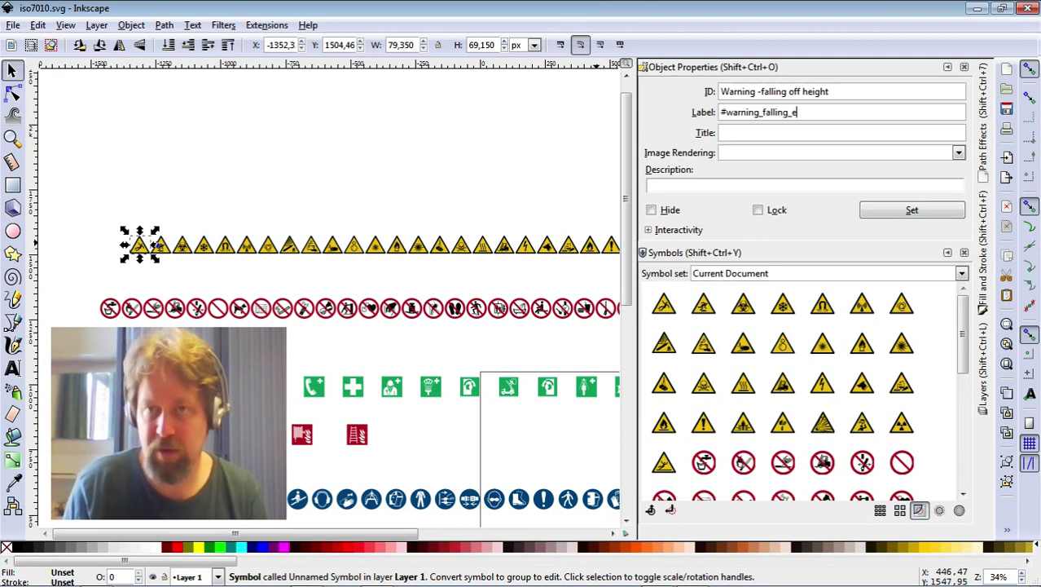
{"action": "type", "text": "_falling_height"}
{"action": "key", "text": "Tab"}
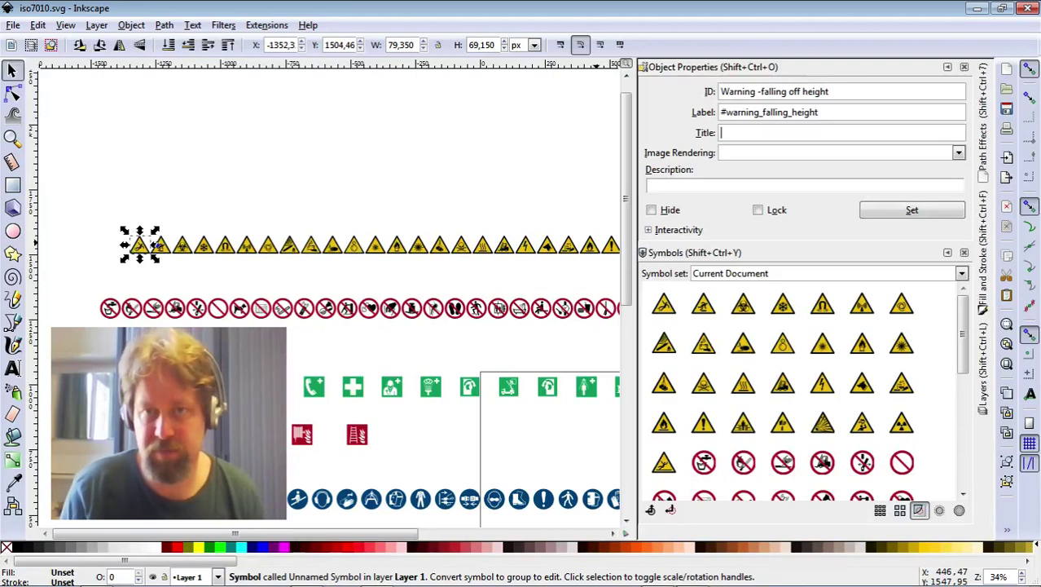
{"action": "left_click", "coordinate": [910, 209]}
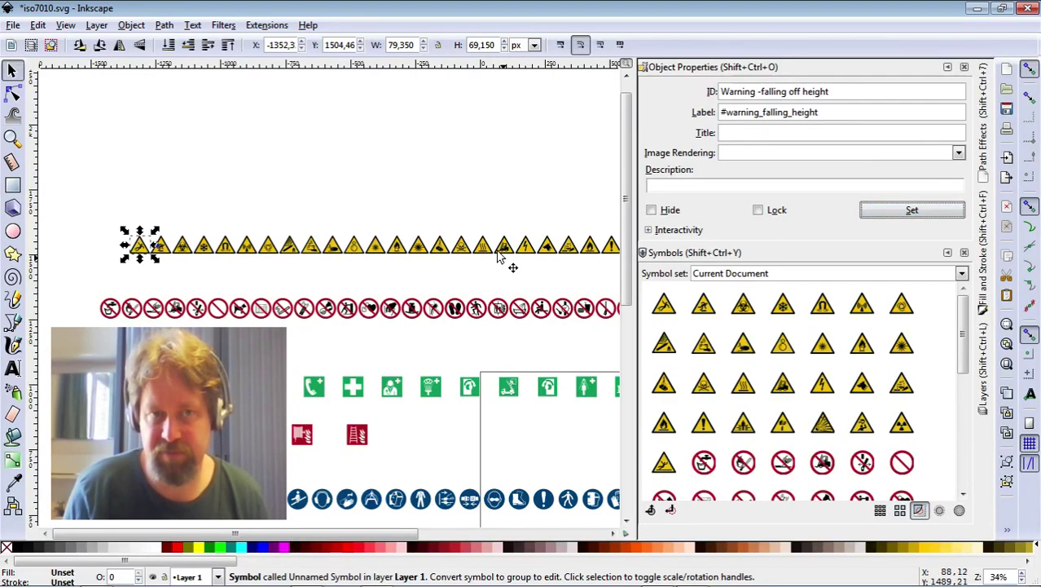
{"action": "left_click", "coordinate": [430, 221]}
{"action": "key", "text": "ctrl+s"}
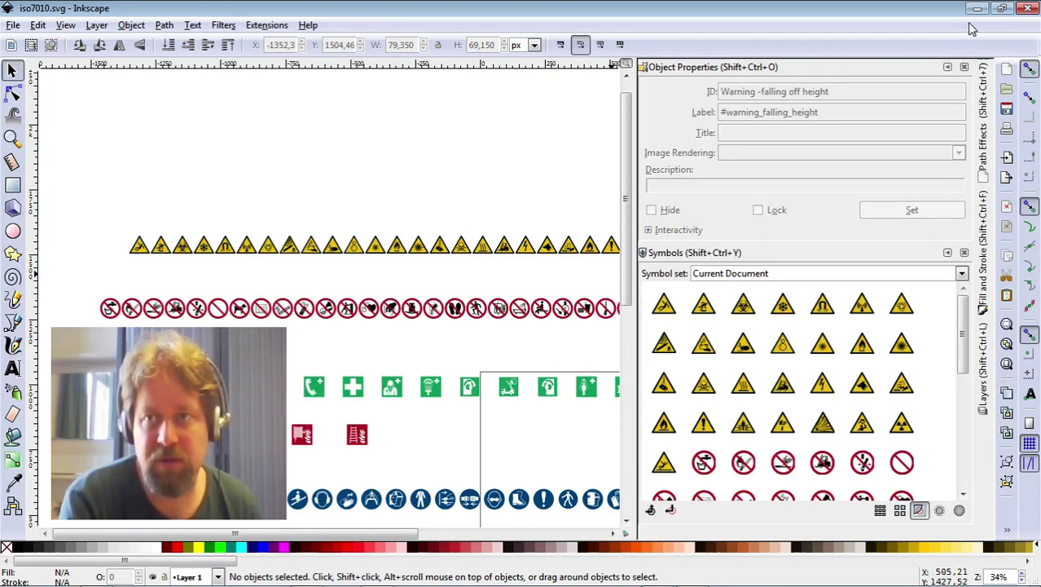
Step: Close Inkscape and relaunch it from the taskbar to get a blank new document
{"action": "left_click", "coordinate": [1028, 9]}
{"action": "mouse_move", "coordinate": [344, 582]}
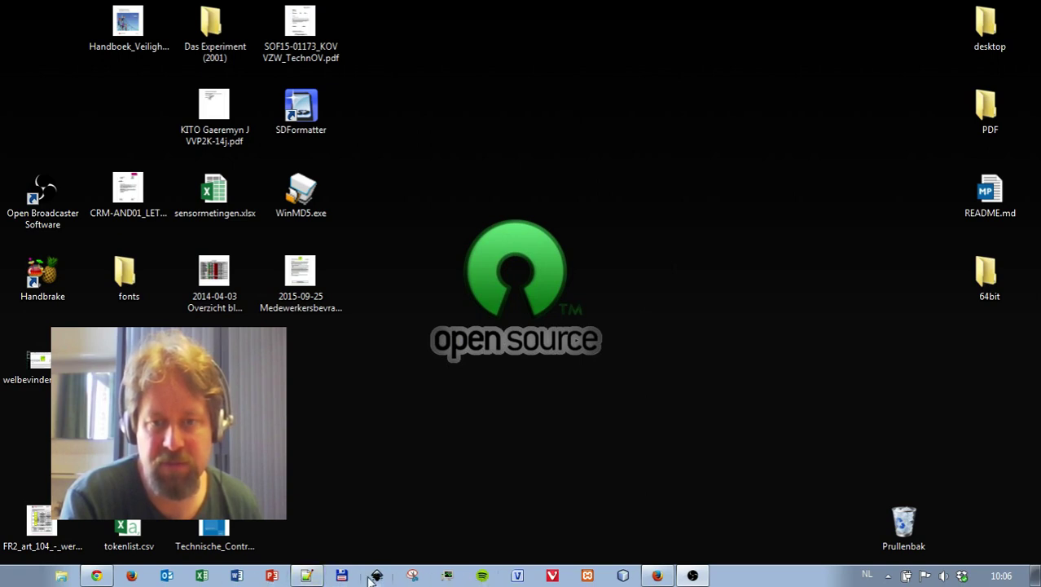
{"action": "left_click", "coordinate": [374, 577]}
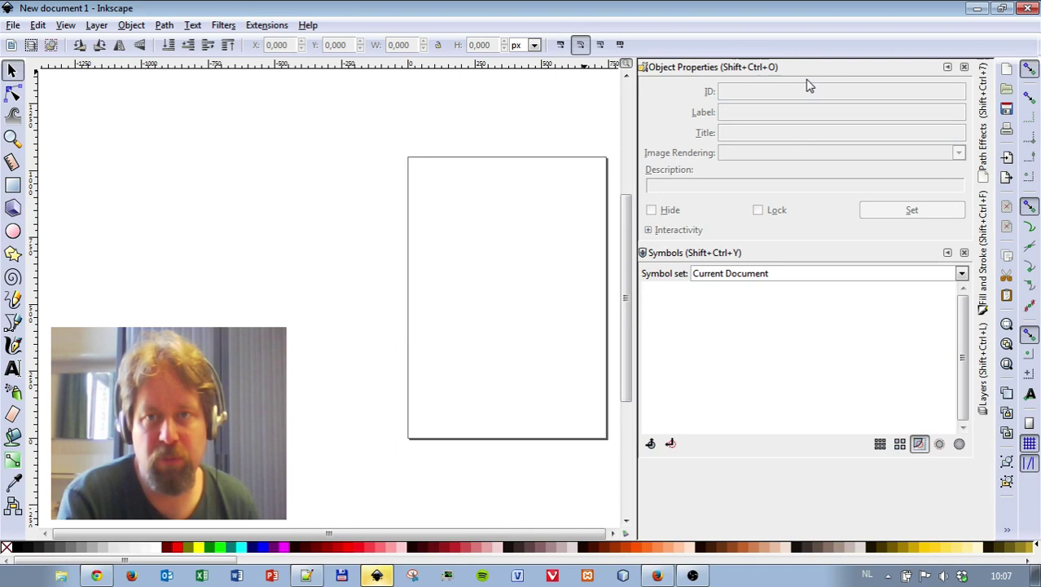
Step: Close Object Properties, load the ISO 7010 symbols set, and select its first warning symbol
{"action": "left_click", "coordinate": [964, 67]}
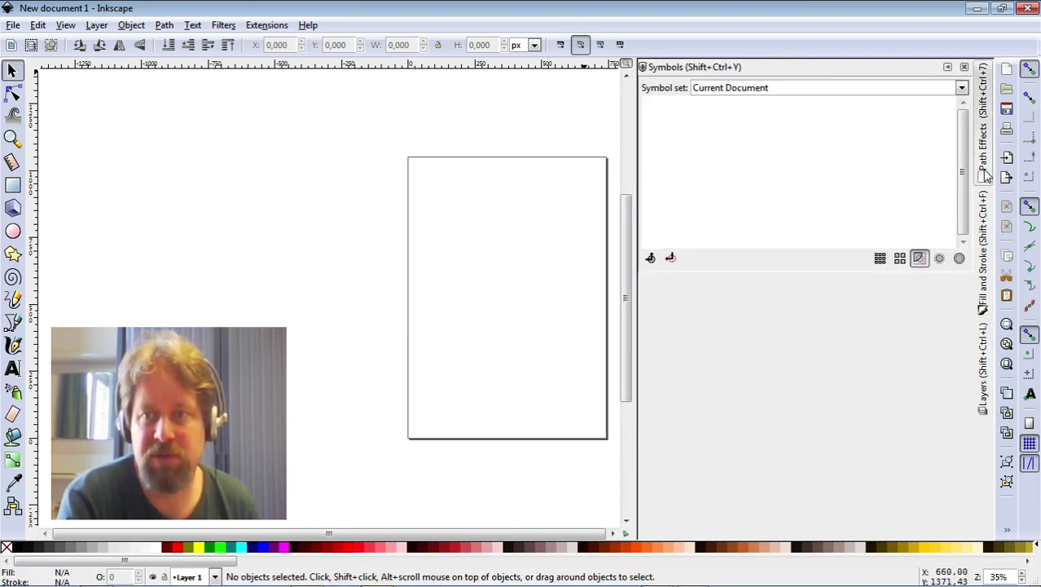
{"action": "left_click", "coordinate": [743, 85]}
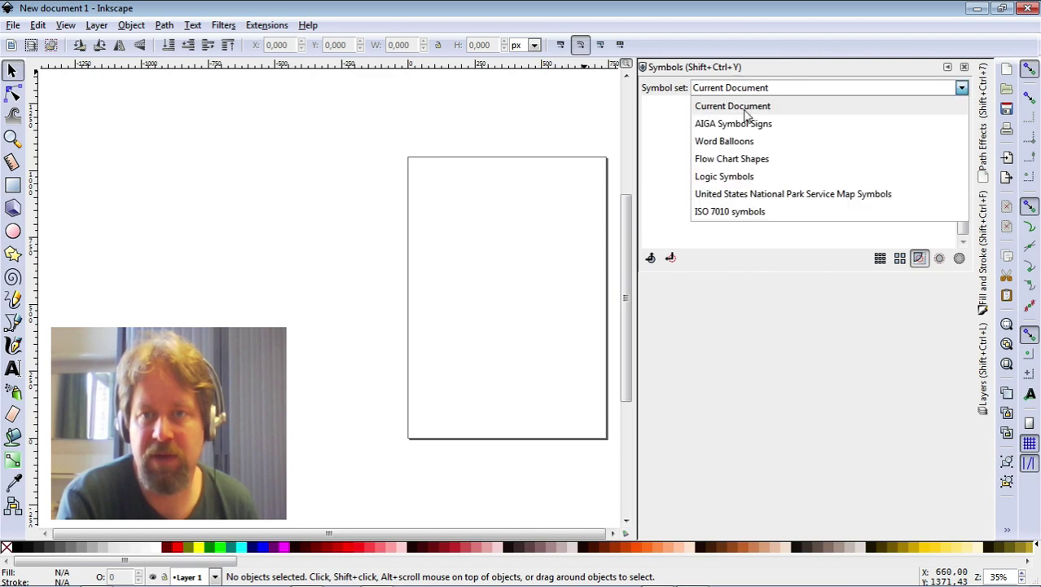
{"action": "left_click", "coordinate": [722, 211]}
{"action": "scroll", "coordinate": [819, 212], "scroll_direction": "down", "scroll_amount": 5}
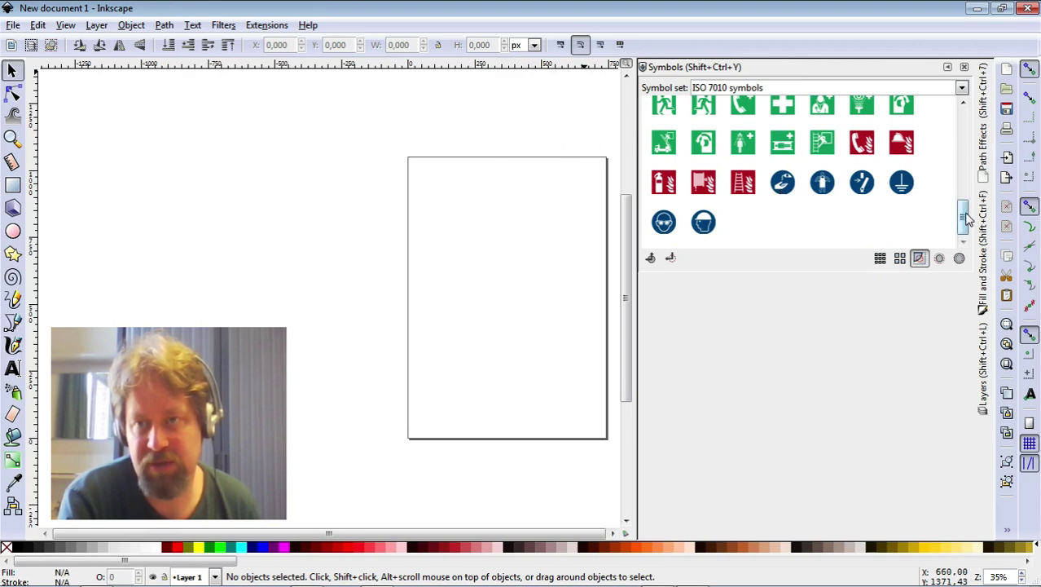
{"action": "left_click_drag", "start_coordinate": [964, 212], "coordinate": [958, 106]}
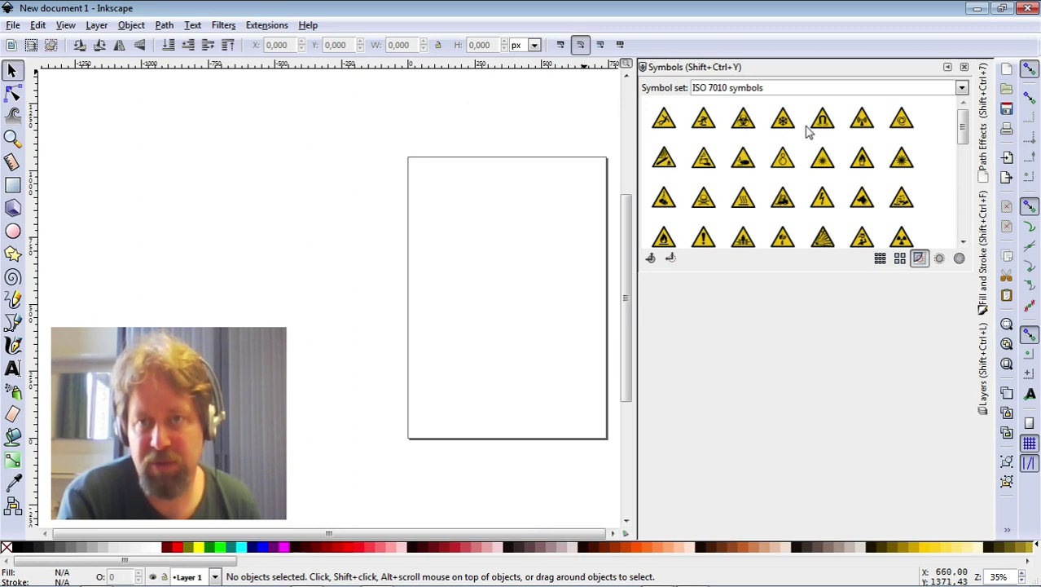
{"action": "left_click", "coordinate": [667, 121]}
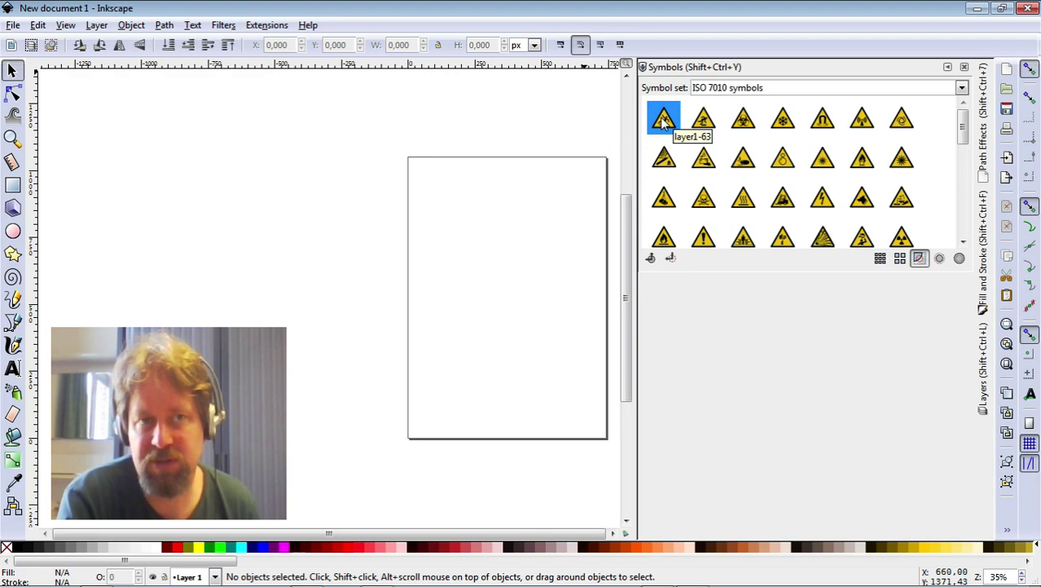
Step: Cancel the Open dialog and reopen iso7010.svg from the recent files list
{"action": "left_click", "coordinate": [14, 25]}
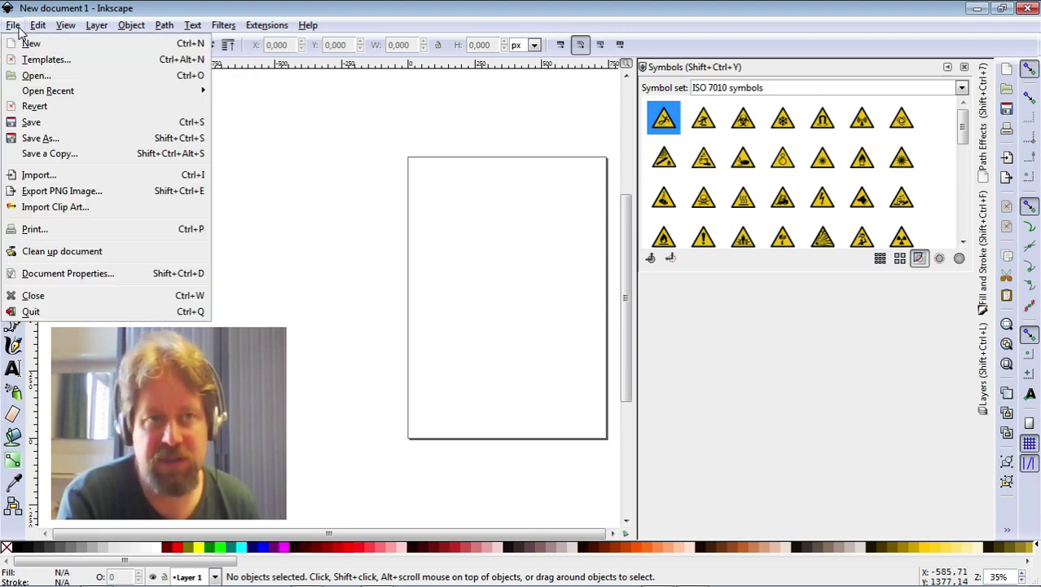
{"action": "left_click", "coordinate": [36, 75]}
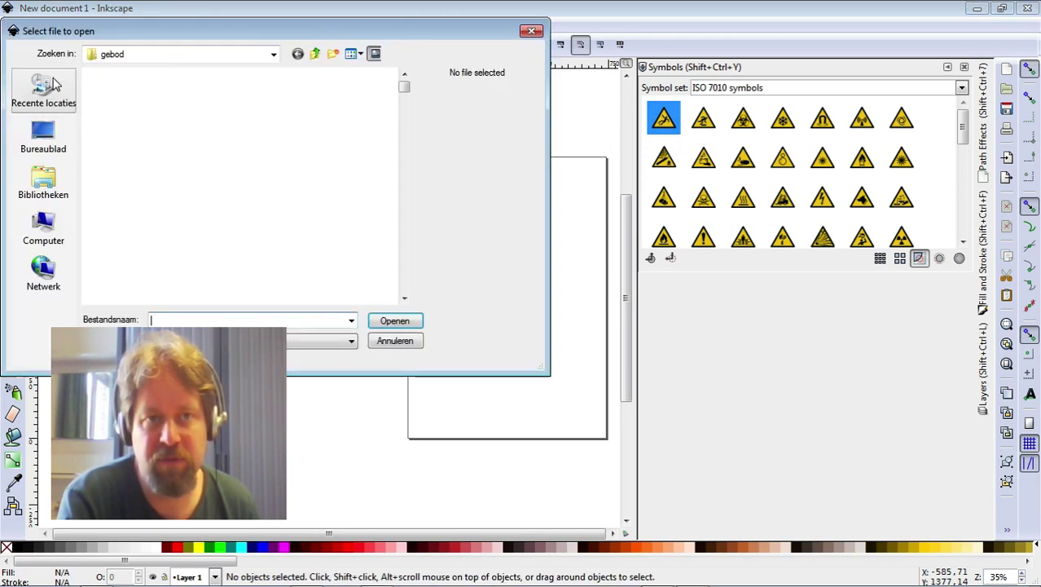
{"action": "key", "text": "Escape"}
{"action": "left_click", "coordinate": [13, 25]}
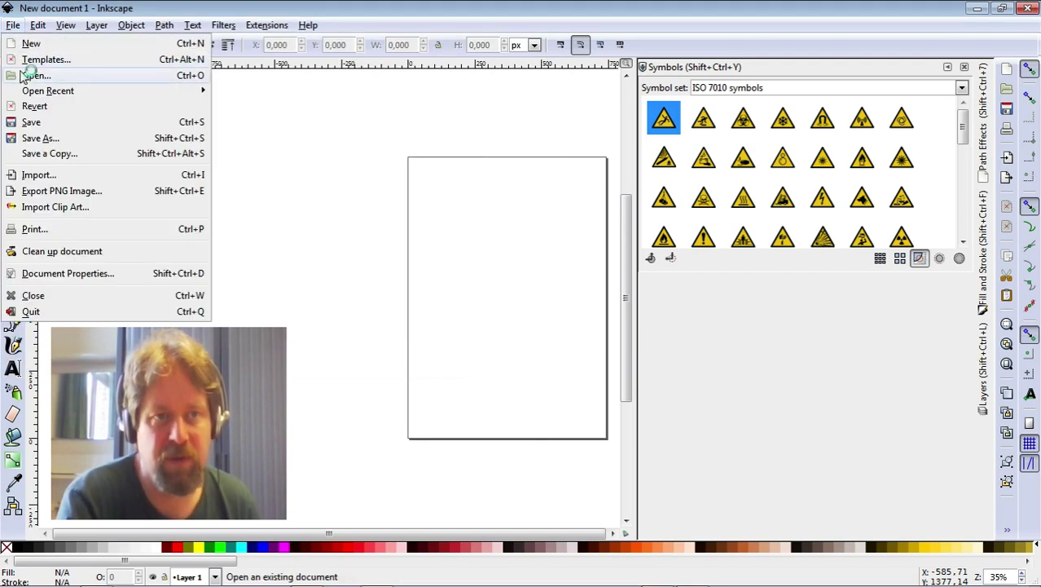
{"action": "mouse_move", "coordinate": [49, 90]}
{"action": "left_click", "coordinate": [243, 94]}
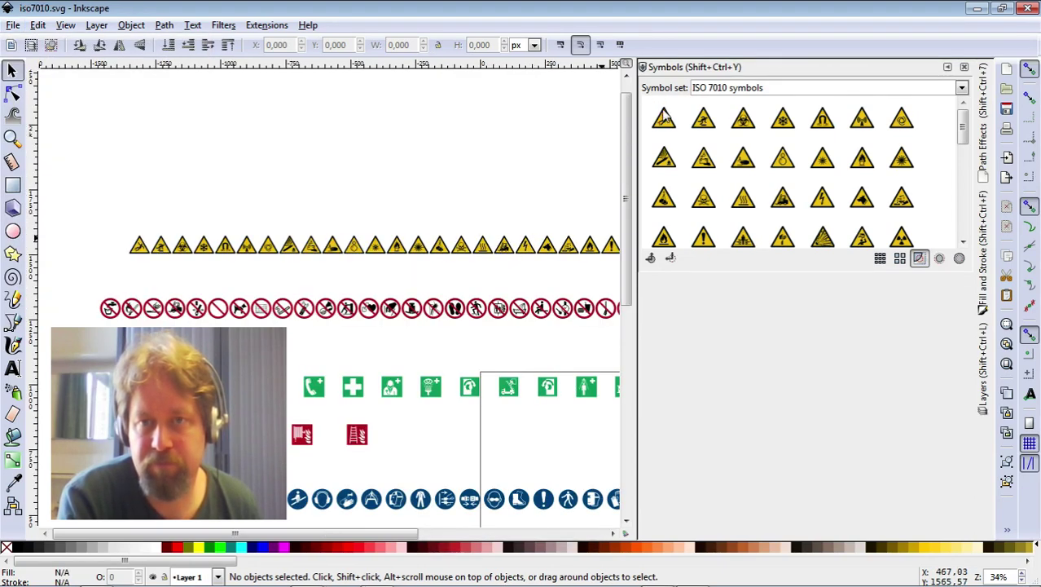
Step: Switch the Symbols panel to Current Document and select the first warning symbol
{"action": "left_click", "coordinate": [748, 89]}
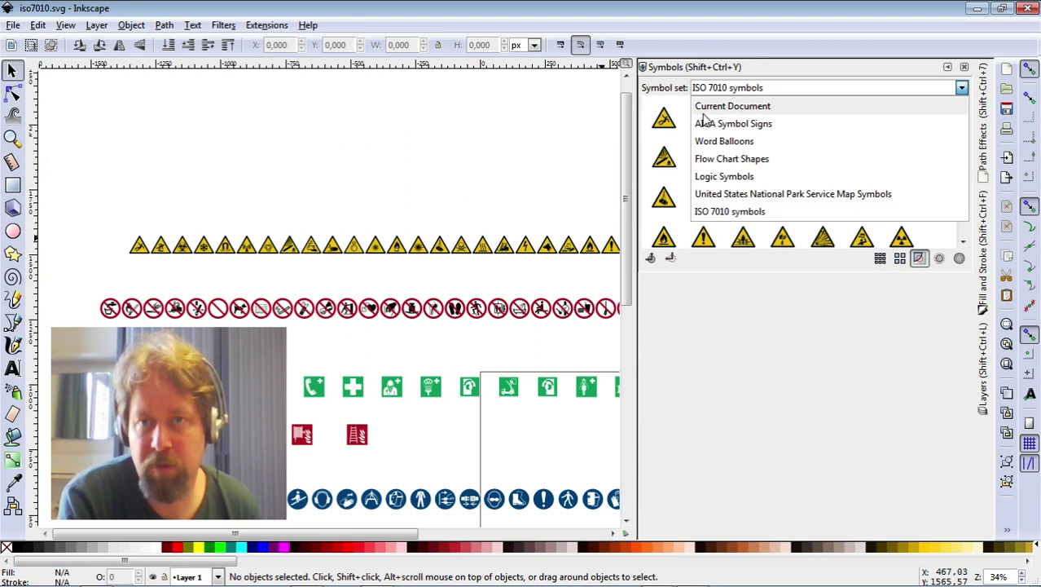
{"action": "key", "text": "Home"}
{"action": "key", "text": "Return"}
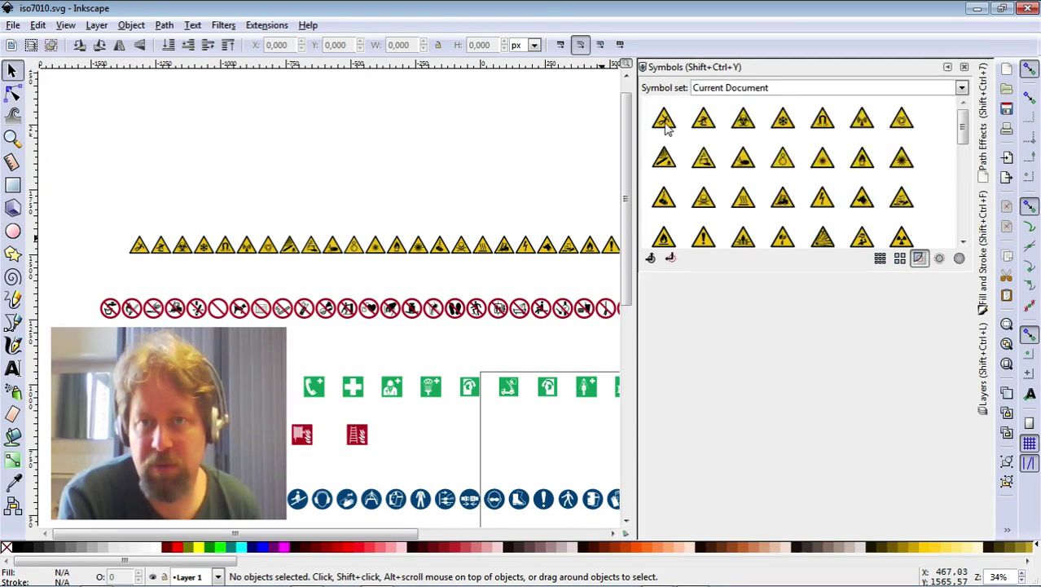
{"action": "left_click", "coordinate": [665, 123]}
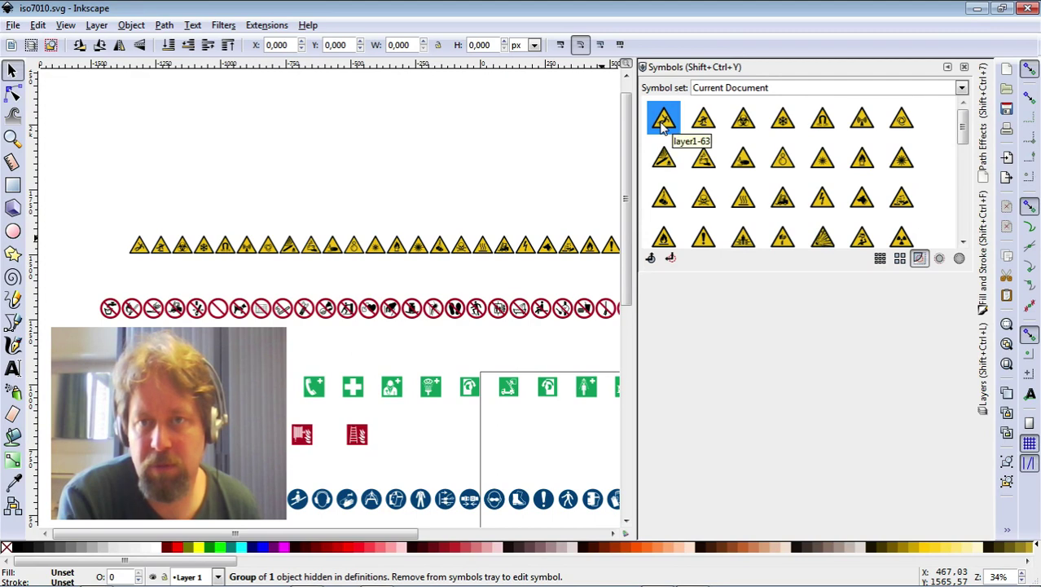
Step: Drop the first warning symbol onto the canvas and open the first triangle's Object Properties
{"action": "left_click_drag", "start_coordinate": [664, 122], "coordinate": [133, 238]}
{"action": "right_click", "coordinate": [133, 236]}
{"action": "left_click", "coordinate": [138, 250]}
{"action": "right_click", "coordinate": [139, 251]}
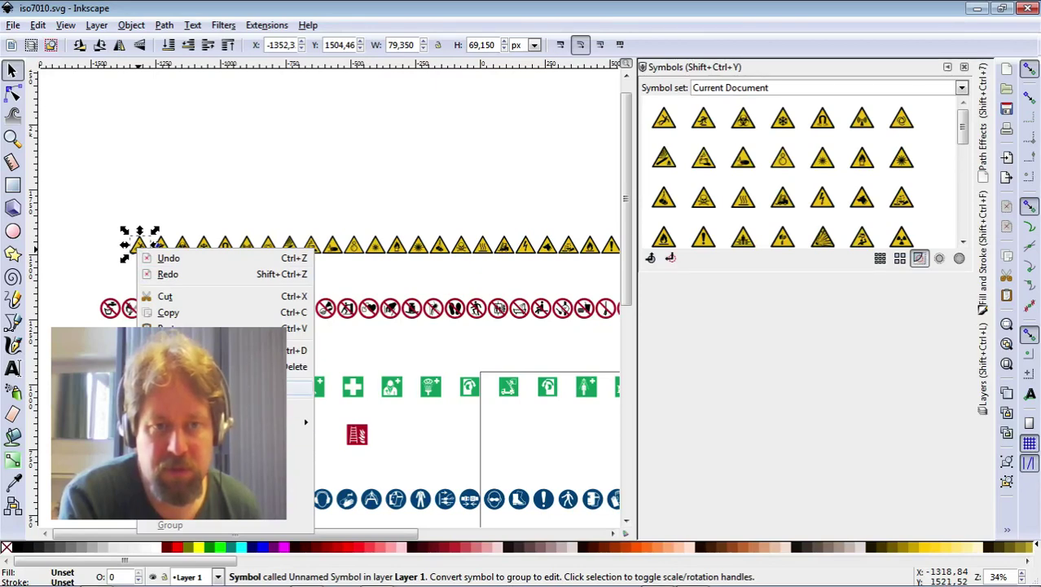
{"action": "left_click", "coordinate": [300, 386]}
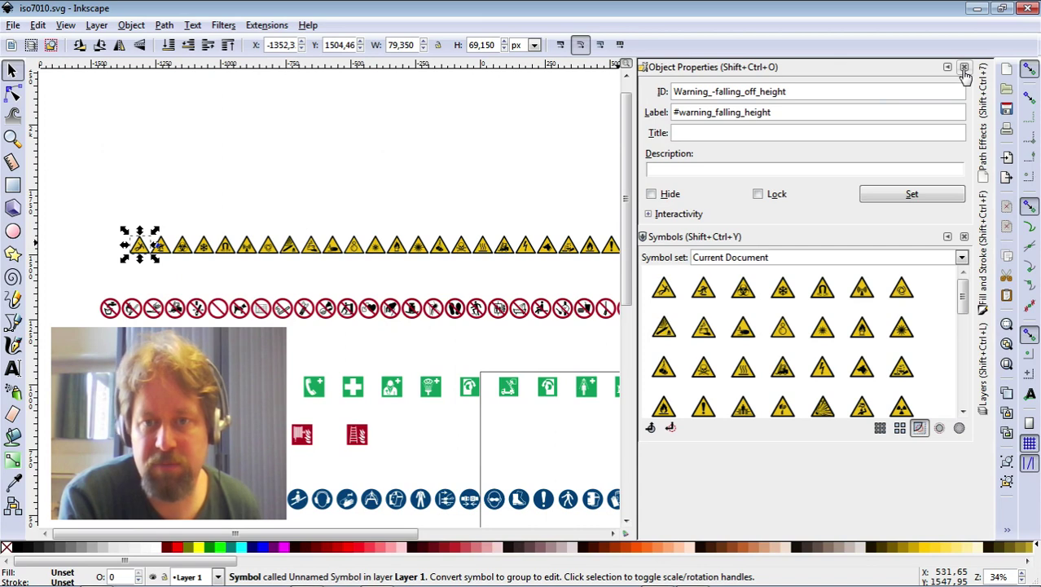
Step: Select the first warning symbol in the list and place it over the first triangle
{"action": "left_click", "coordinate": [661, 289]}
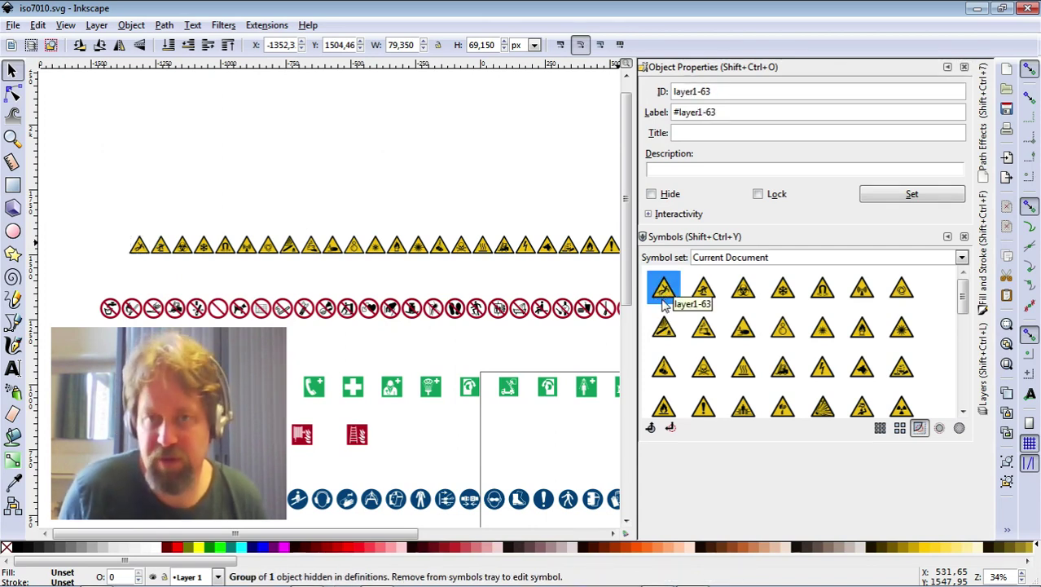
{"action": "key", "text": "Delete"}
{"action": "key", "text": "Delete"}
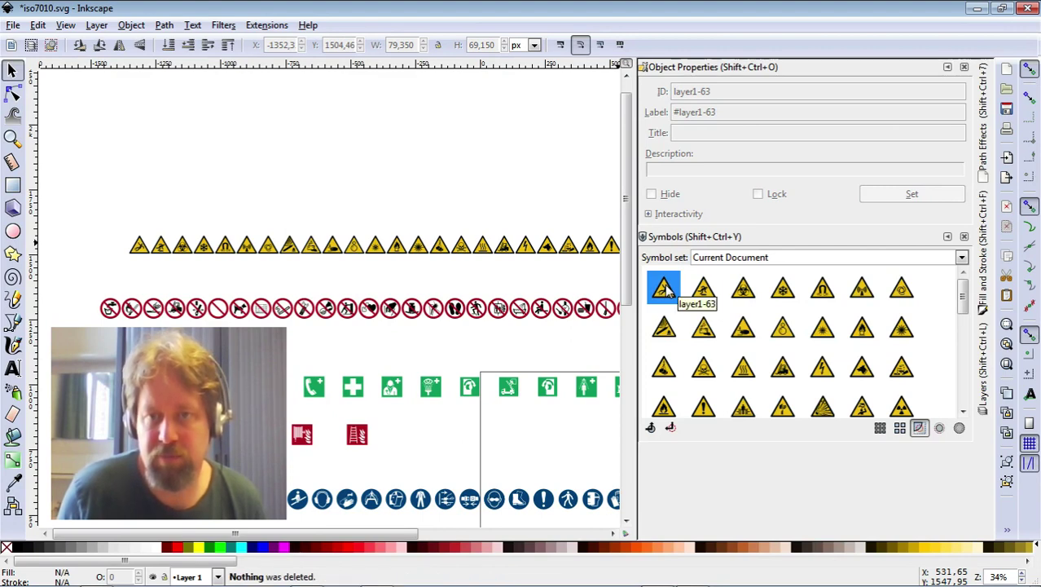
{"action": "left_click_drag", "start_coordinate": [665, 285], "coordinate": [141, 251]}
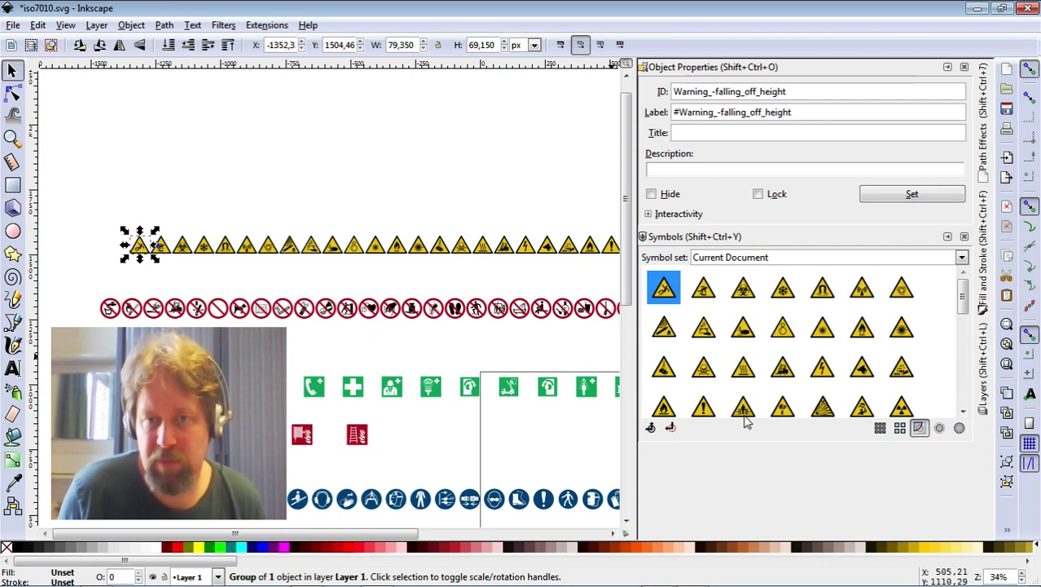
Step: Refresh the Current Document symbol set via AIGA and scroll to the end of the list
{"action": "scroll", "coordinate": [743, 371], "scroll_direction": "down", "scroll_amount": 3}
{"action": "scroll", "coordinate": [743, 371], "scroll_direction": "down", "scroll_amount": 10}
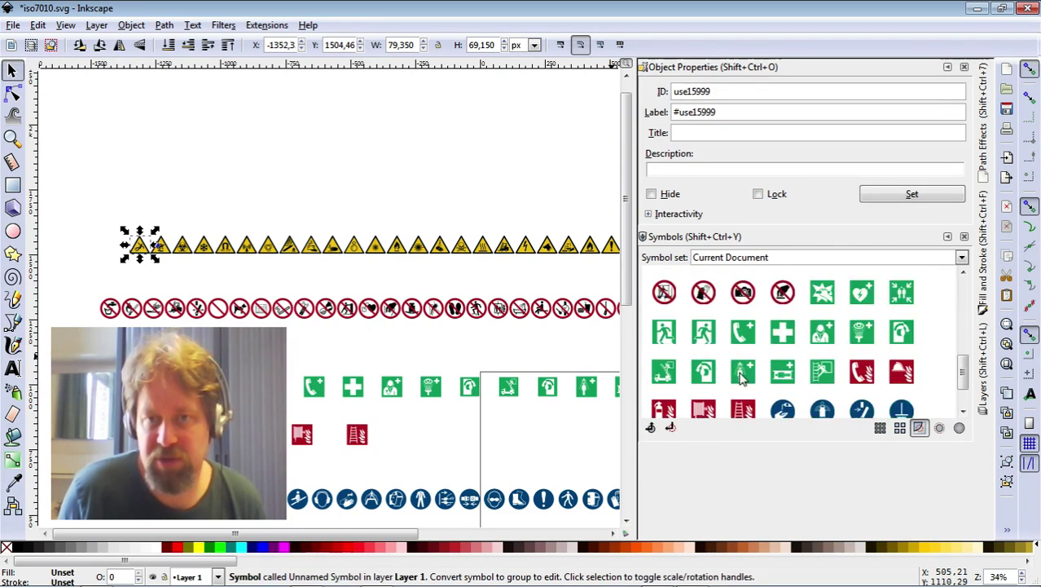
{"action": "scroll", "coordinate": [742, 375], "scroll_direction": "up", "scroll_amount": 15}
{"action": "left_click", "coordinate": [737, 259]}
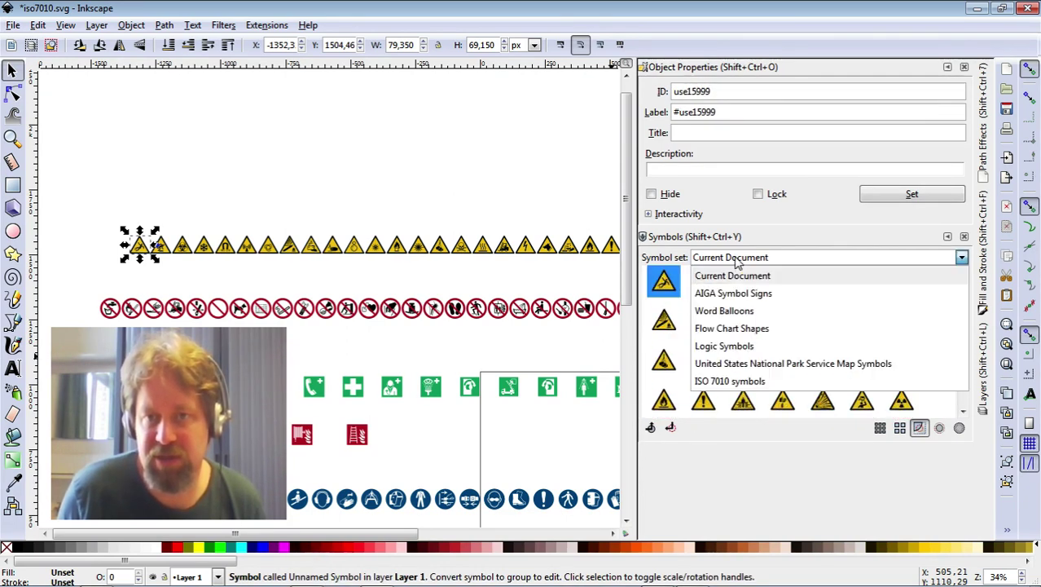
{"action": "left_click", "coordinate": [735, 291]}
{"action": "left_click", "coordinate": [735, 259]}
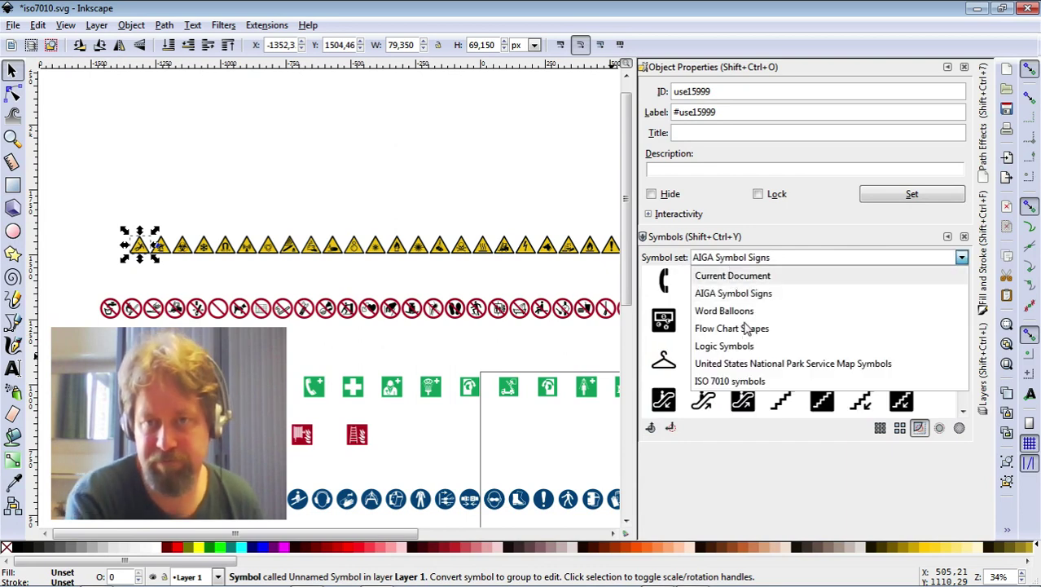
{"action": "left_click", "coordinate": [733, 276]}
{"action": "scroll", "coordinate": [779, 341], "scroll_direction": "down", "scroll_amount": 3}
{"action": "scroll", "coordinate": [780, 341], "scroll_direction": "down", "scroll_amount": 5}
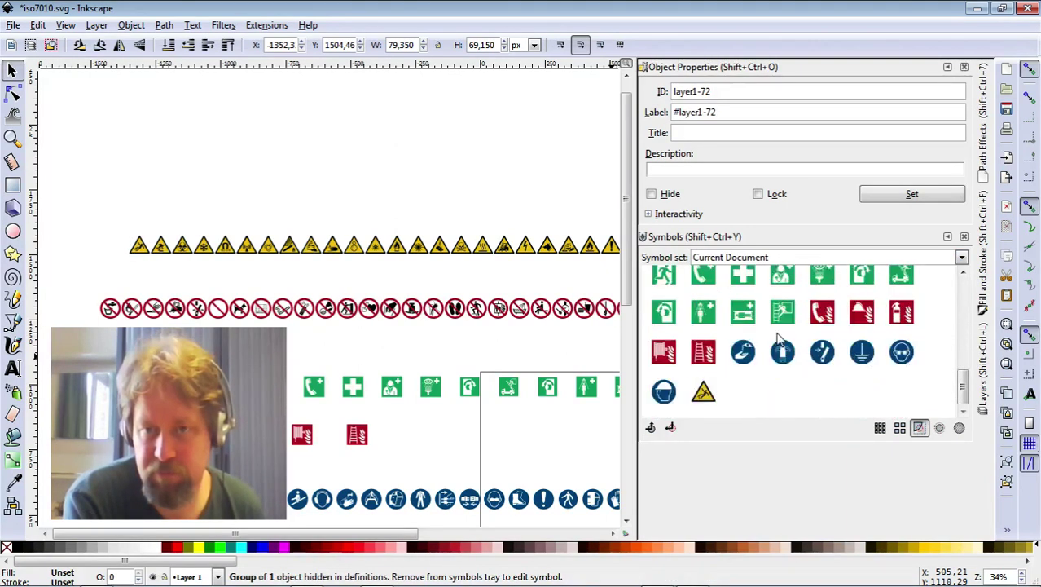
Step: Place the new falling-off-height symbol on the canvas and correct its ID to Warning-falling_off_height
{"action": "left_click_drag", "start_coordinate": [704, 395], "coordinate": [147, 253]}
{"action": "left_click", "coordinate": [704, 393]}
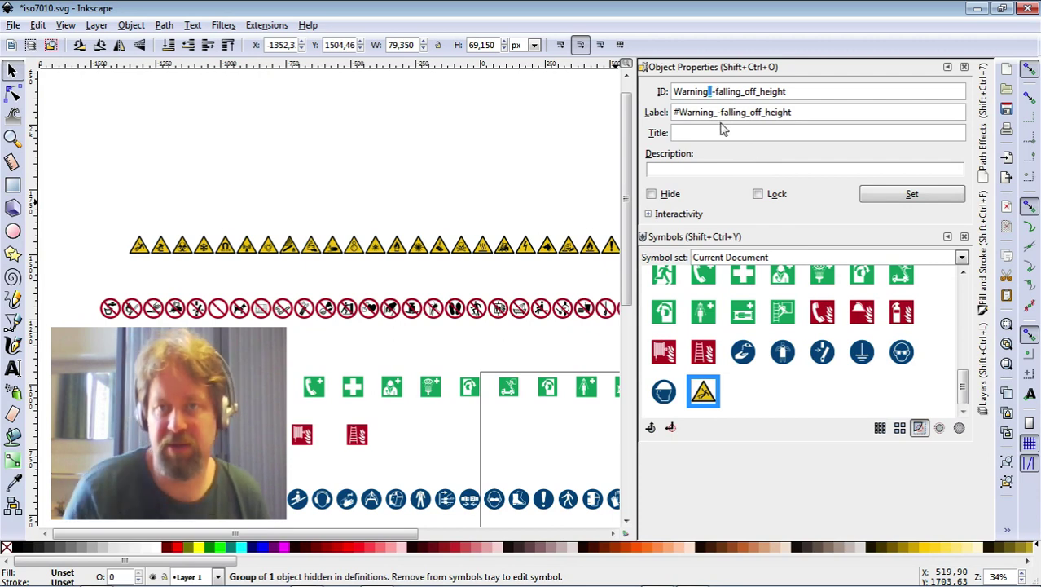
{"action": "key", "text": "Delete"}
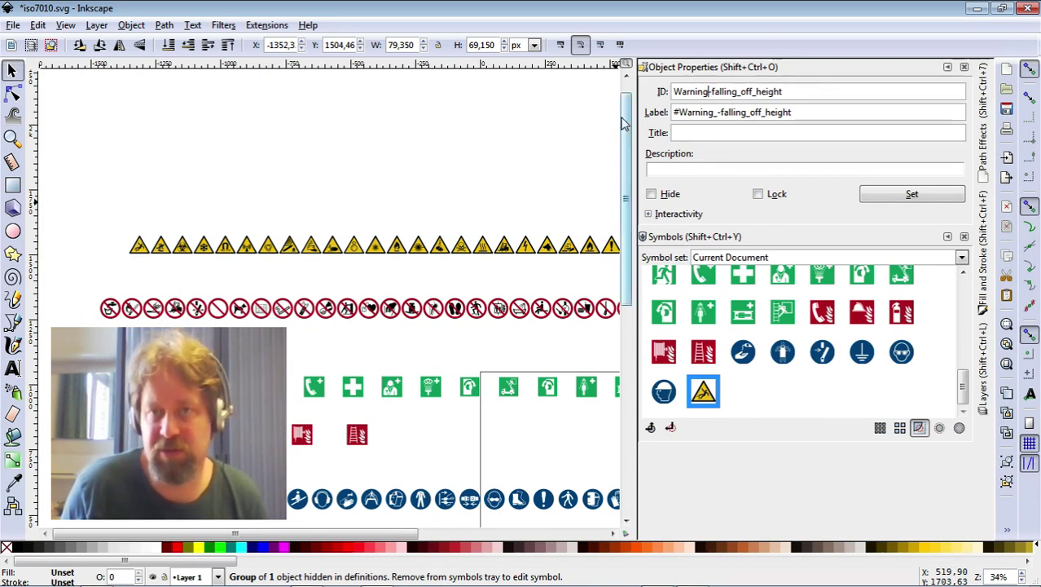
{"action": "left_click", "coordinate": [892, 196]}
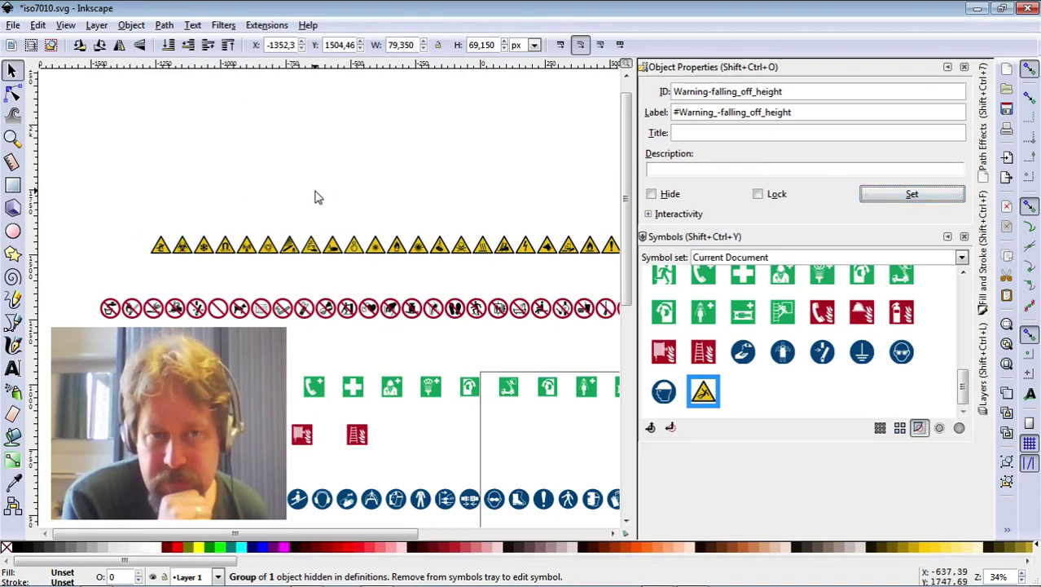
{"action": "left_click", "coordinate": [388, 217]}
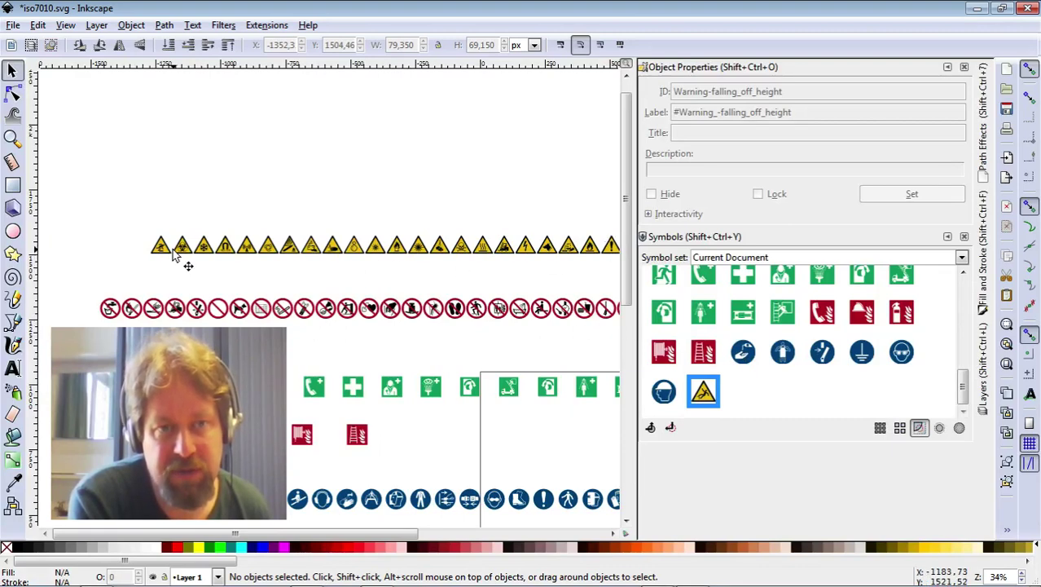
{"action": "left_click_drag", "start_coordinate": [136, 216], "coordinate": [562, 253]}
{"action": "left_click", "coordinate": [546, 198]}
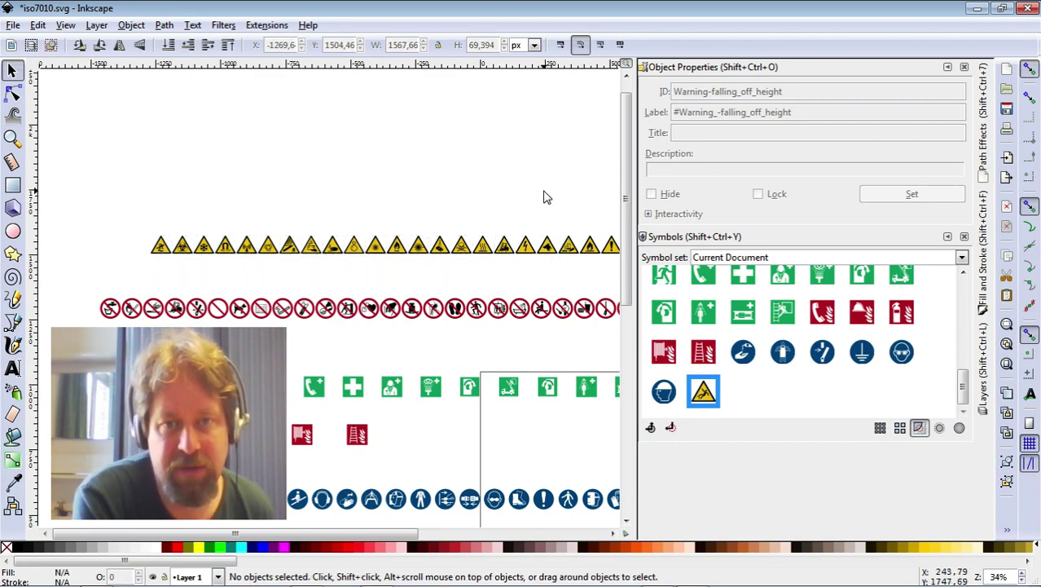